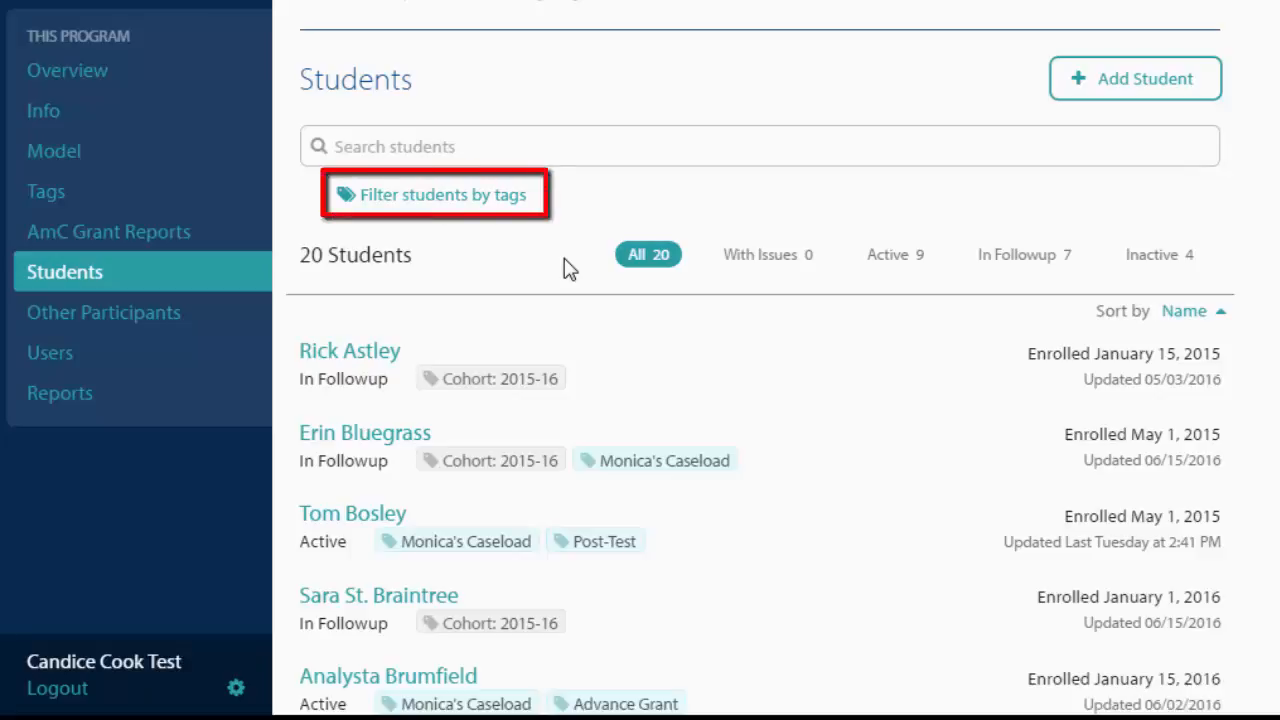
- Filter the student list by the Sex: Female tag under Student Data Tags > Profile and browse the filtered students
left_click(490, 200)
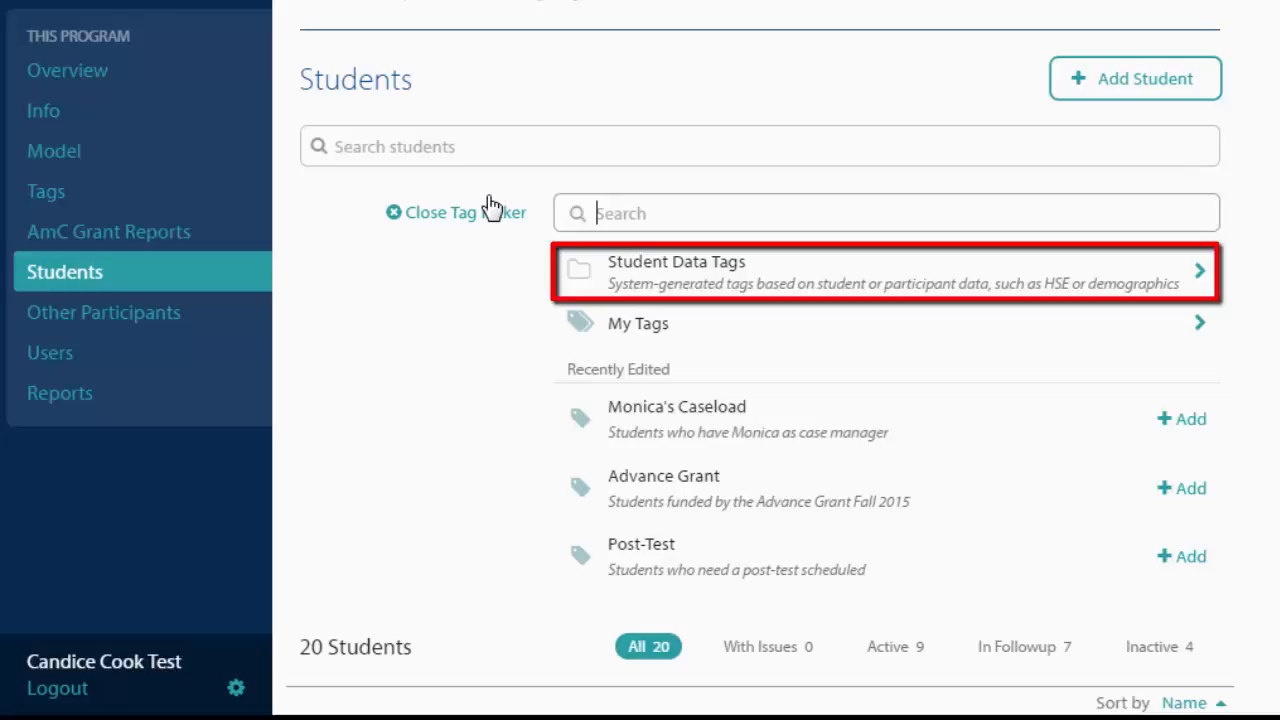
left_click(624, 268)
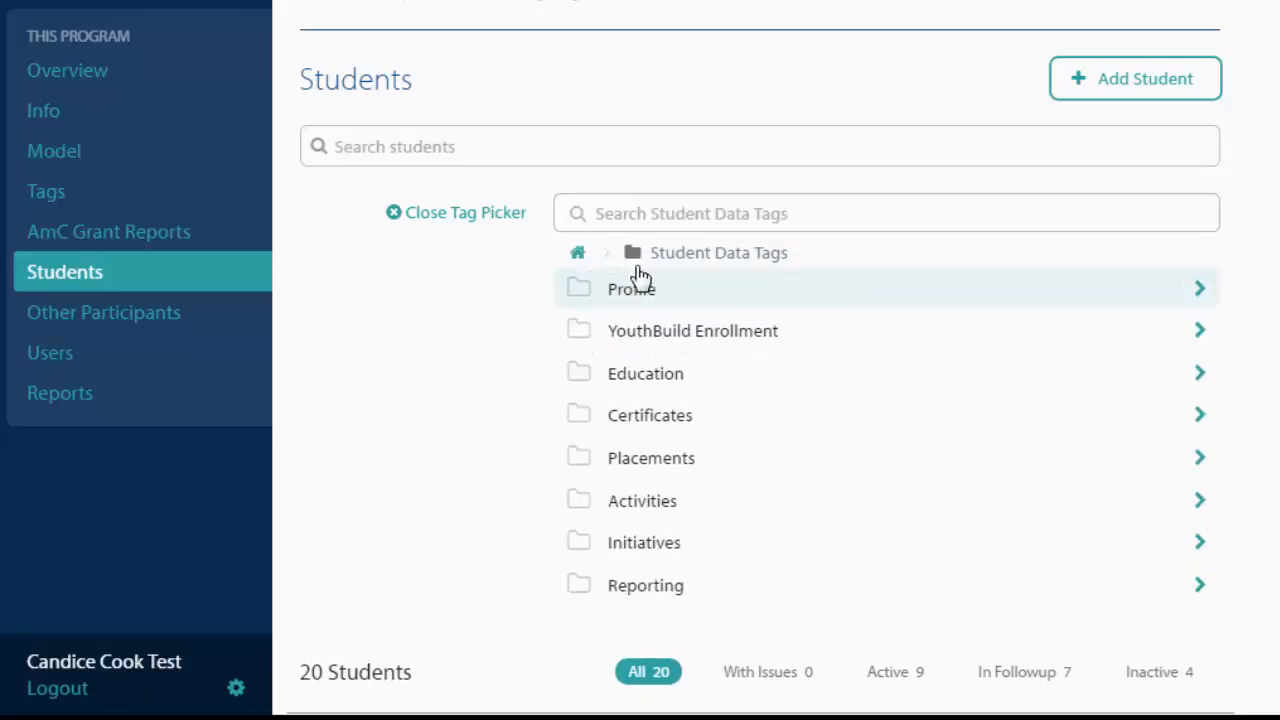
left_click(845, 302)
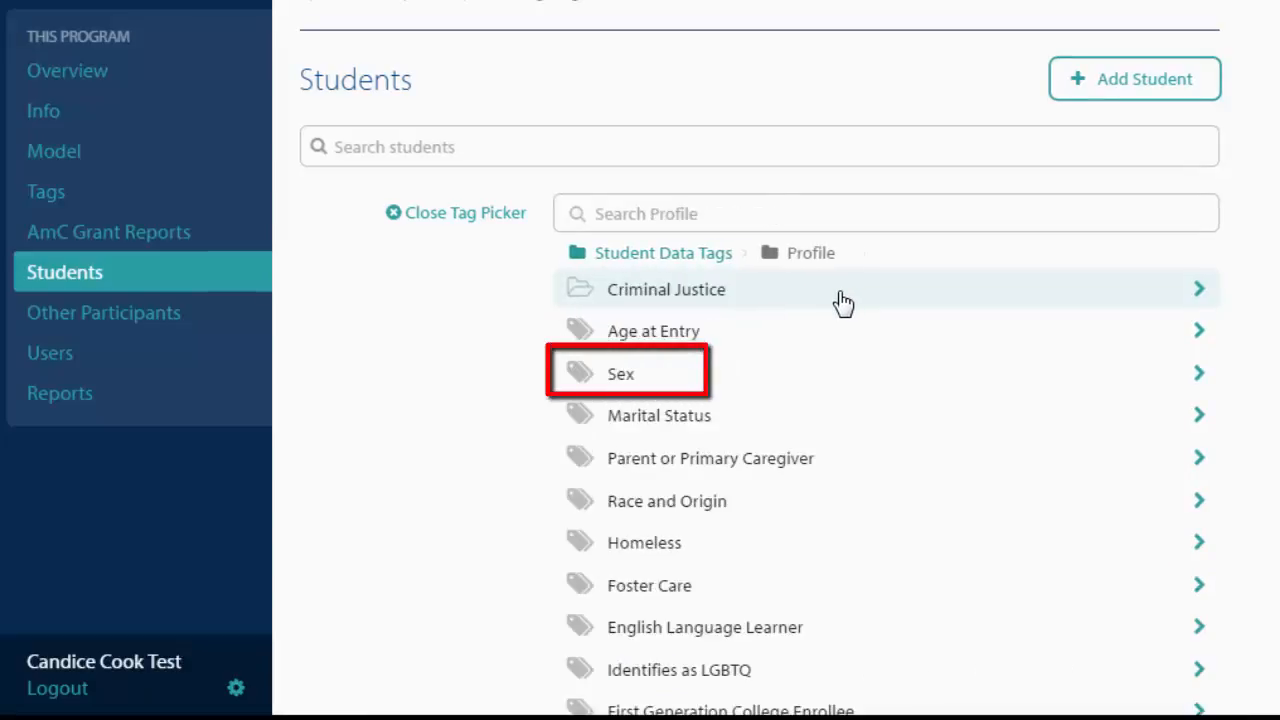
left_click(823, 376)
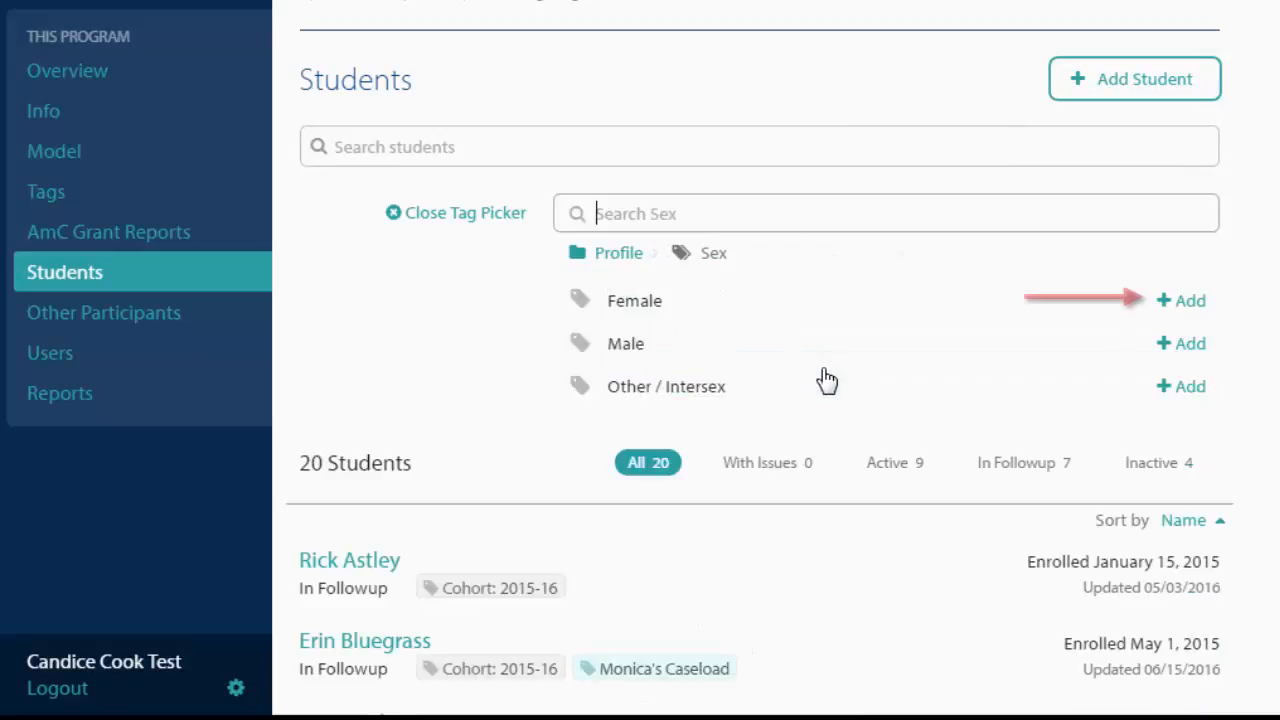
left_click(1182, 304)
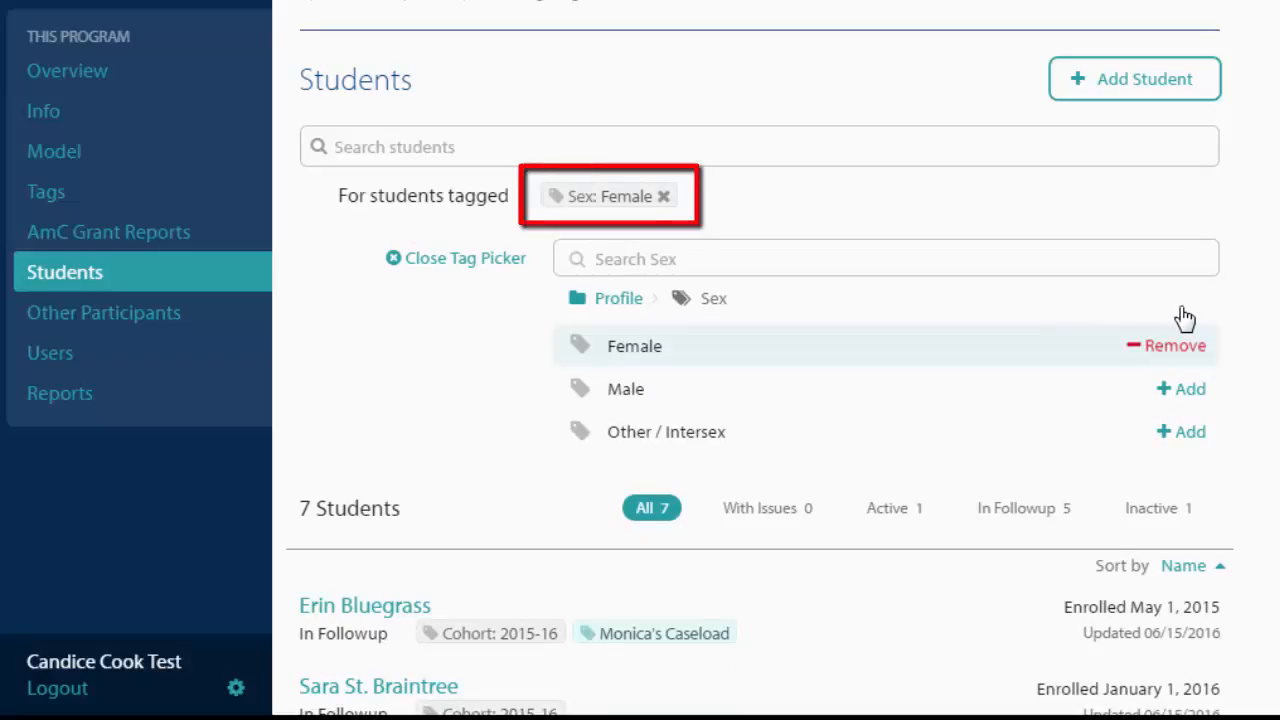
scroll(1206, 343, "down", 5)
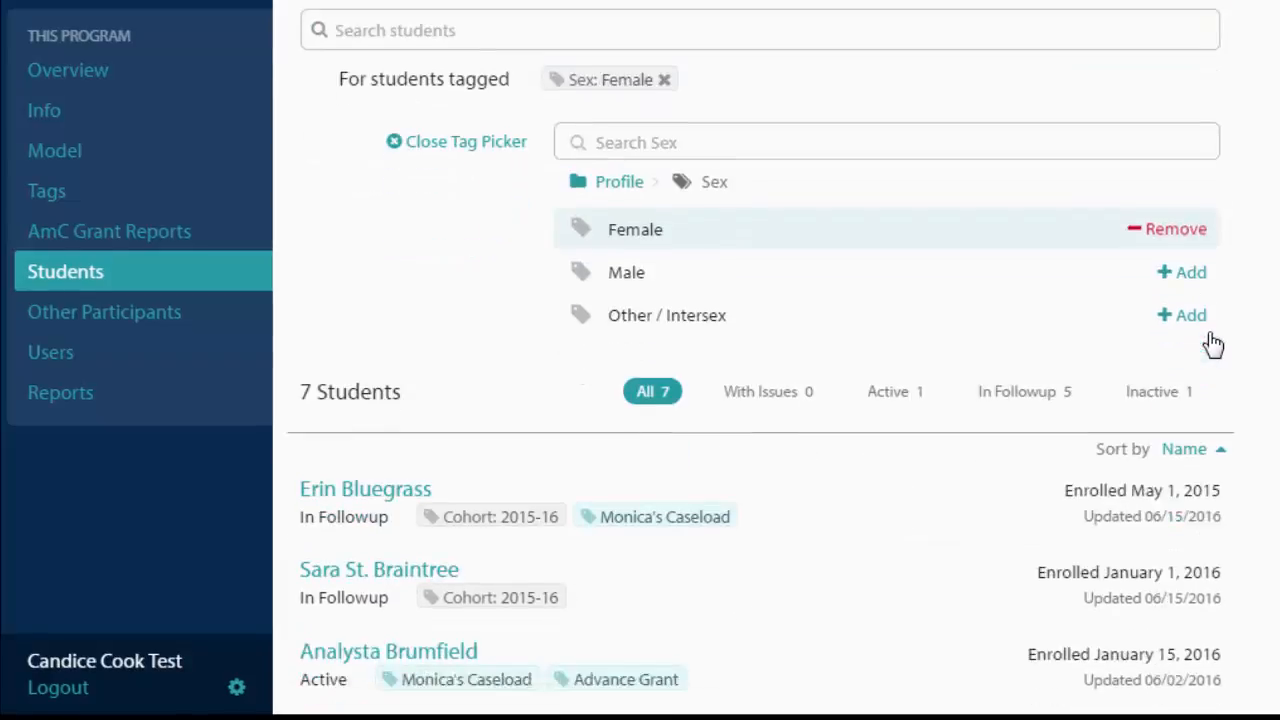
scroll(1212, 343, "down", 2)
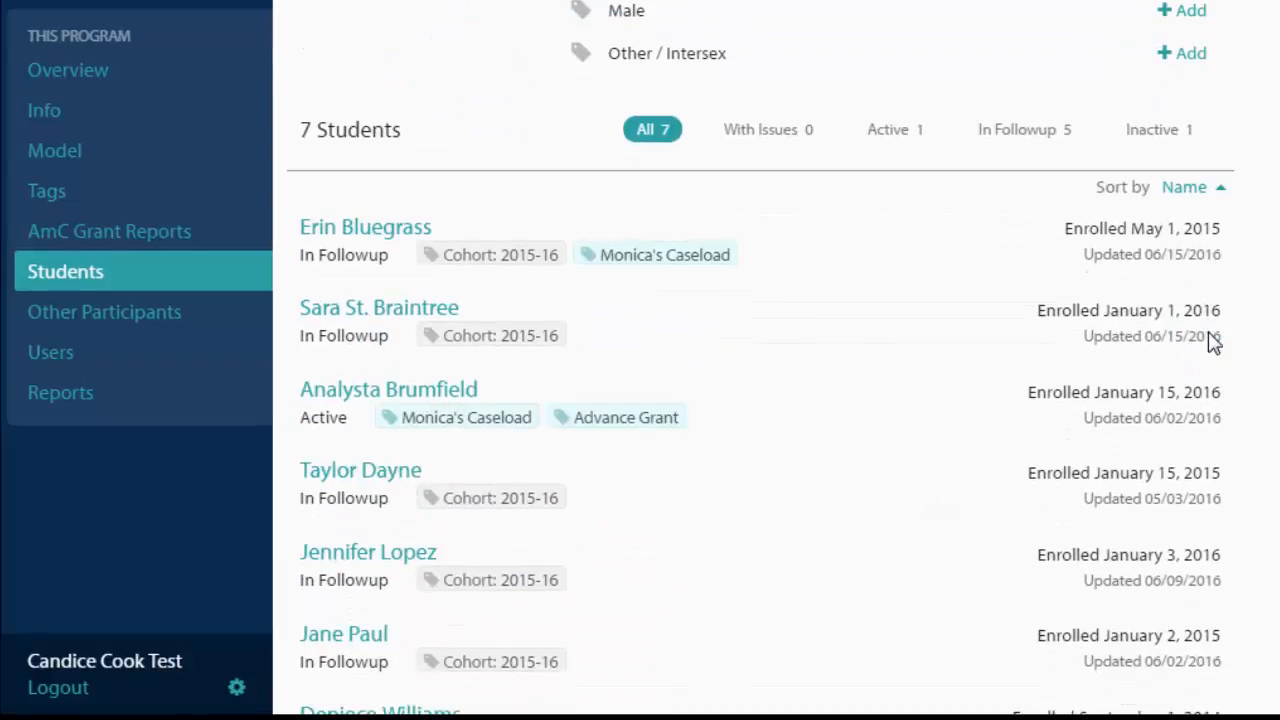
scroll(1212, 342, "up", 8)
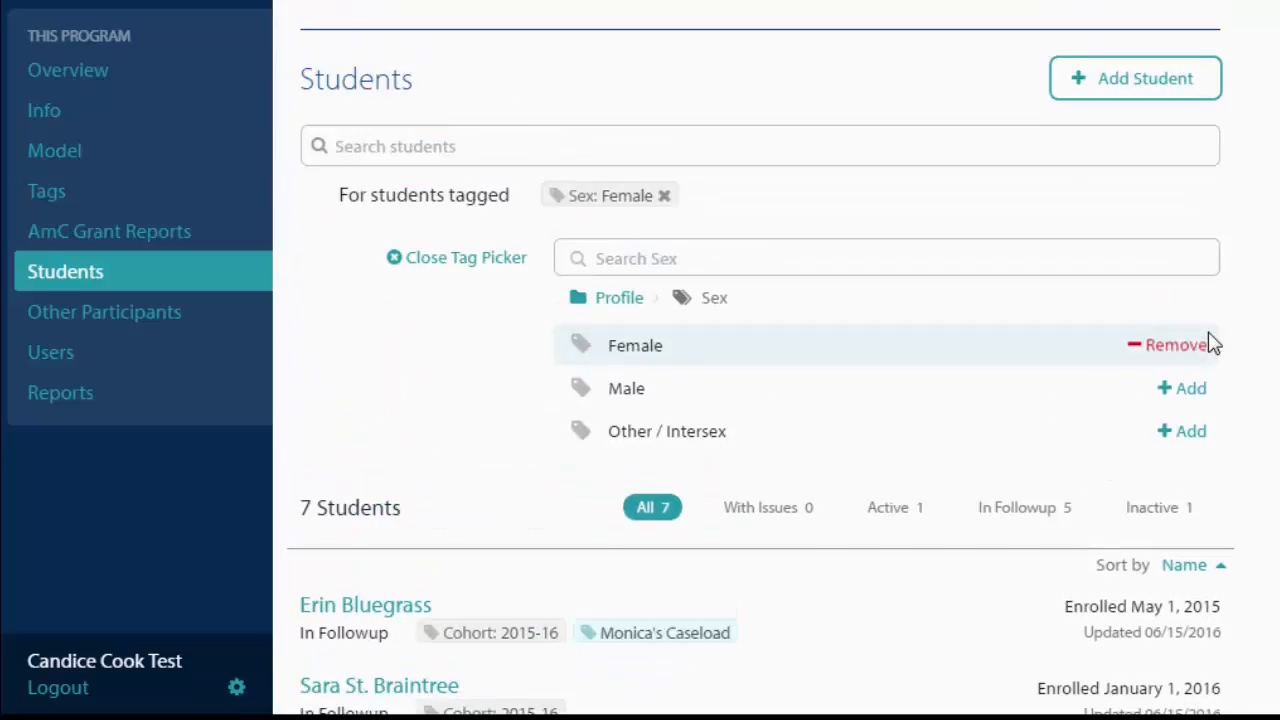
- Return to the tag picker's top level and search the tags for female
left_click(621, 302)
left_click(620, 302)
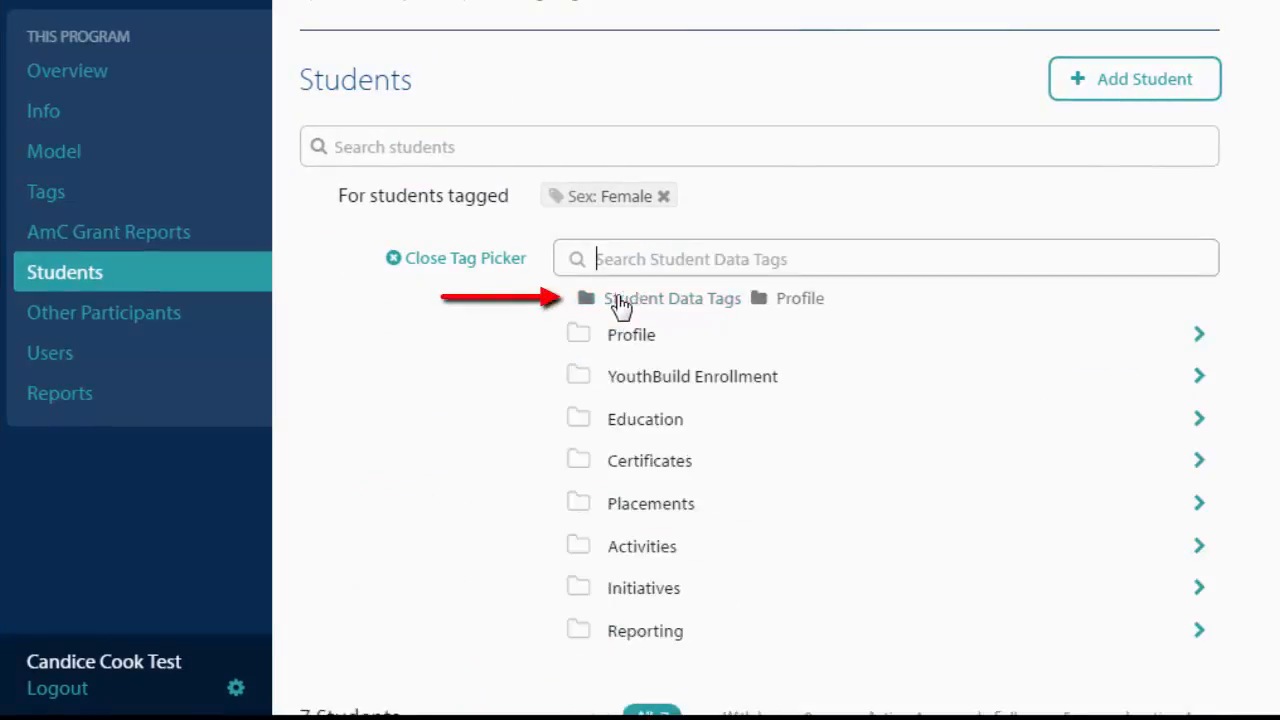
left_click(579, 299)
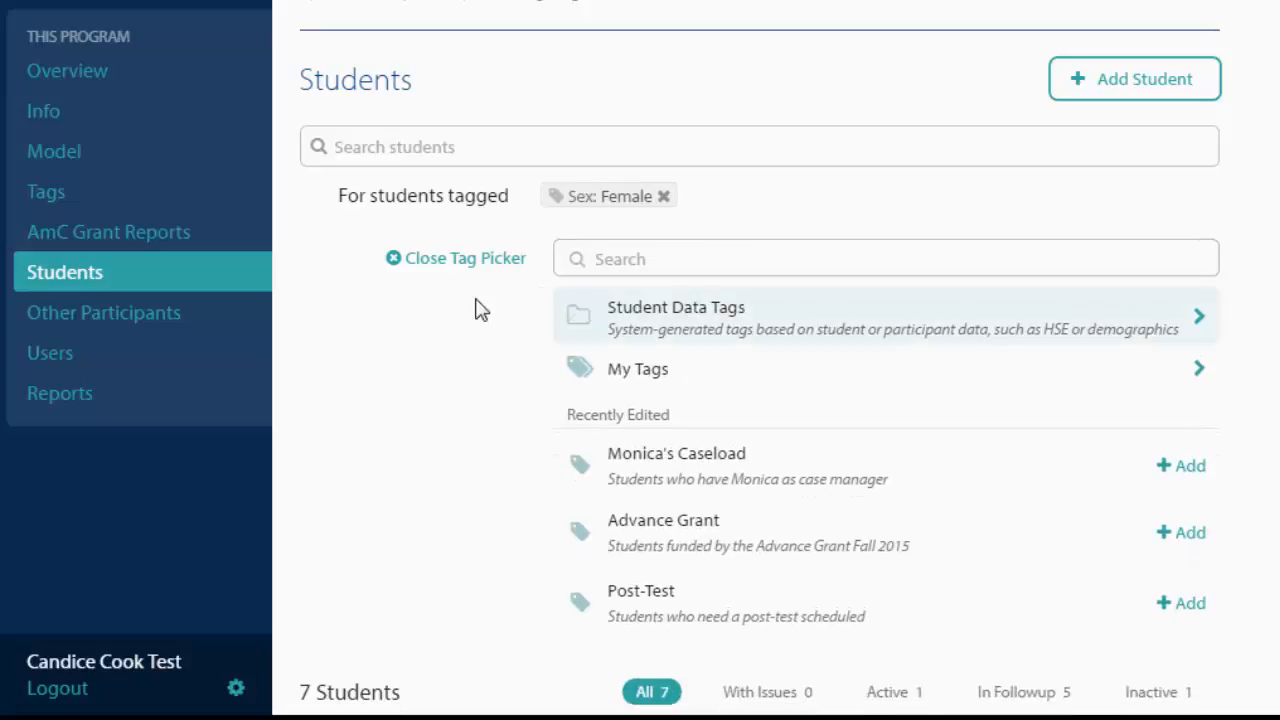
left_click(605, 260)
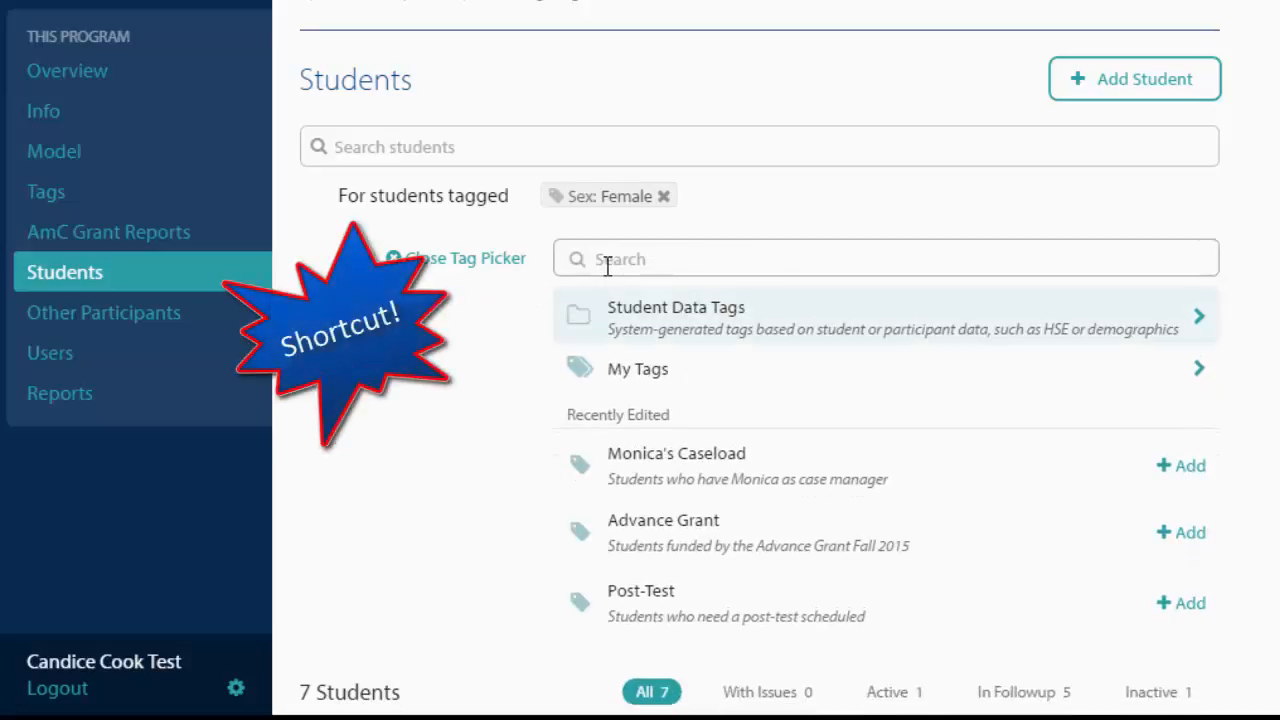
type("female")
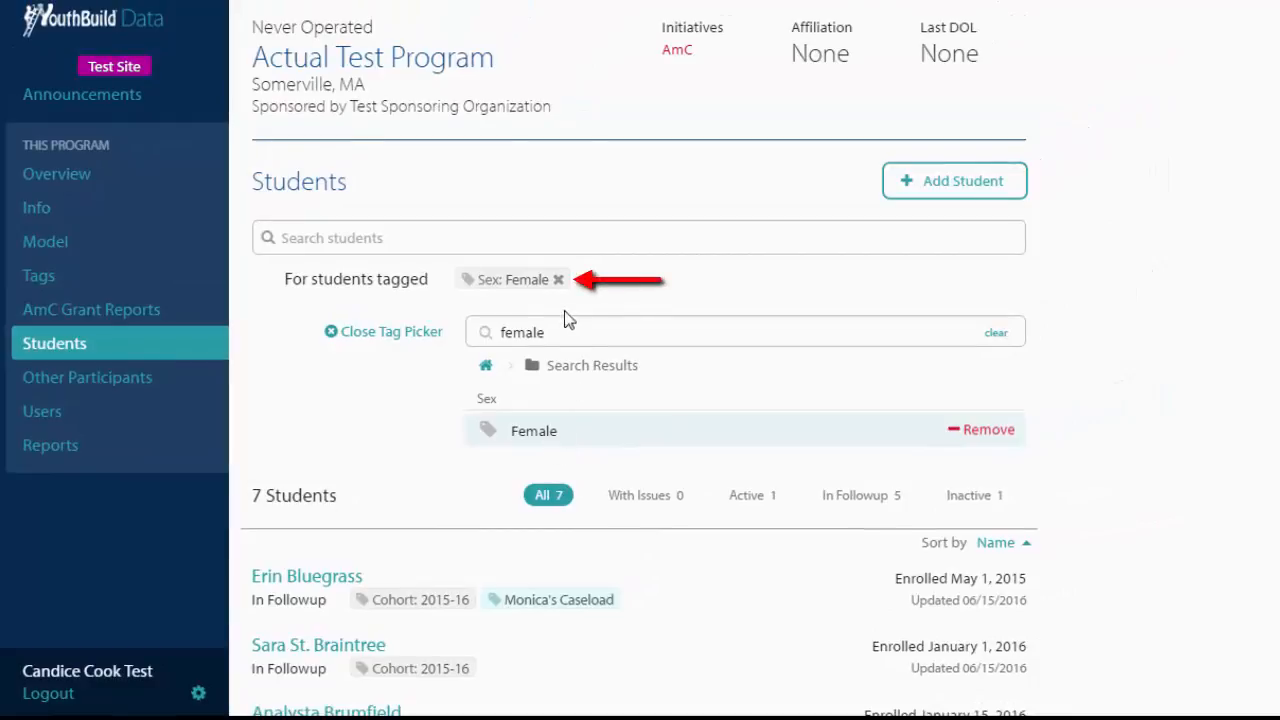
- Remove the Sex: Female filter tag and close the tag picker
left_click(559, 282)
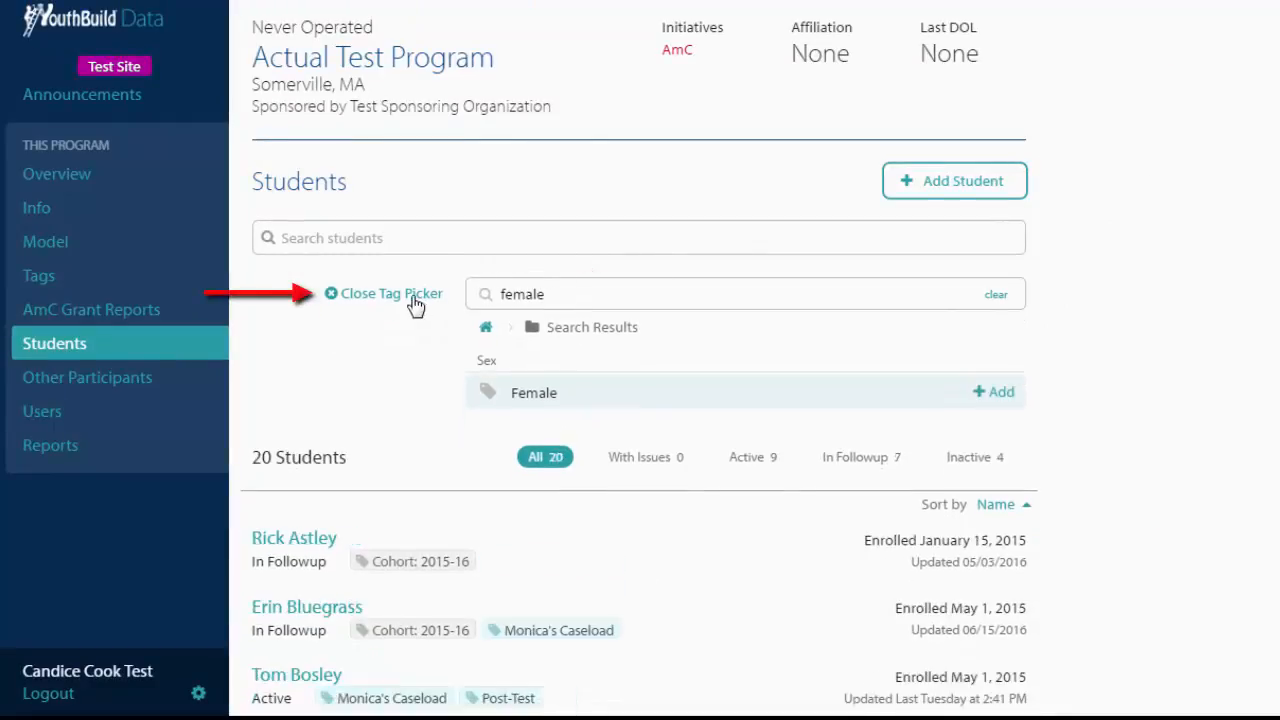
left_click(416, 300)
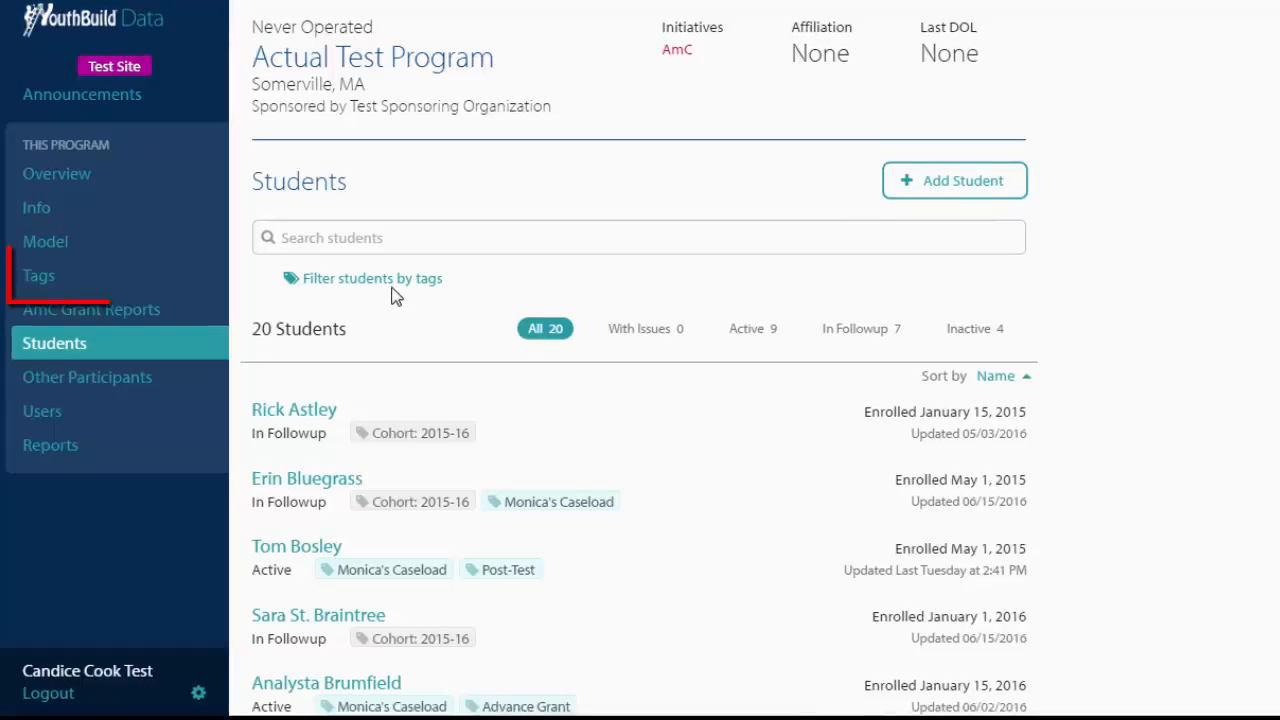
- Create a new tag named Jan 2016 MT Class with the description Students who enrolled in January 2016 together
left_click(106, 281)
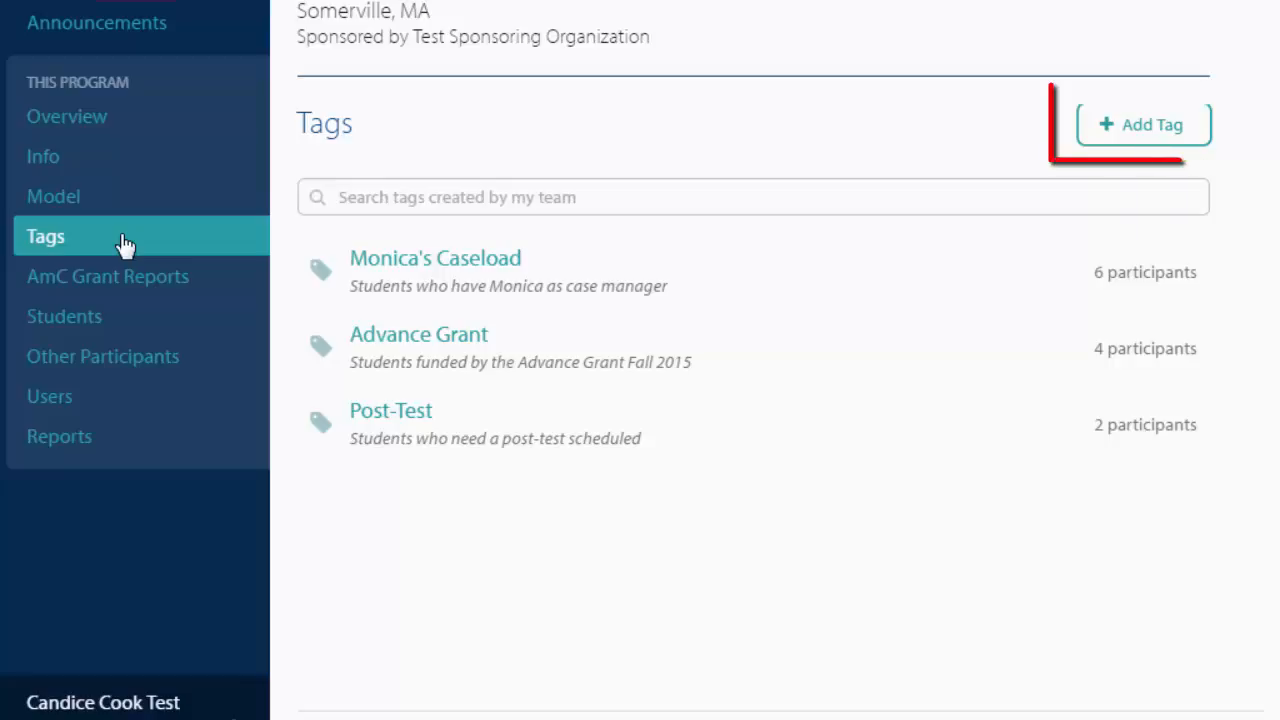
left_click(1118, 138)
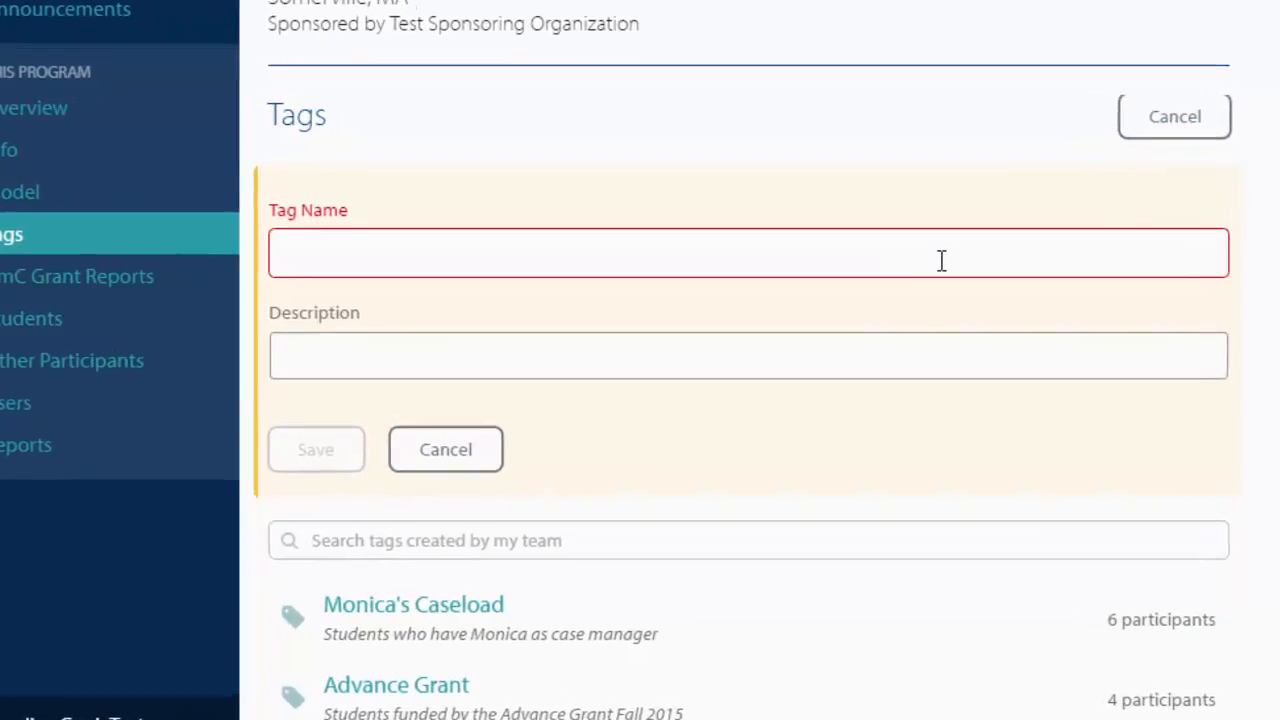
type("Jan 2016 MT")
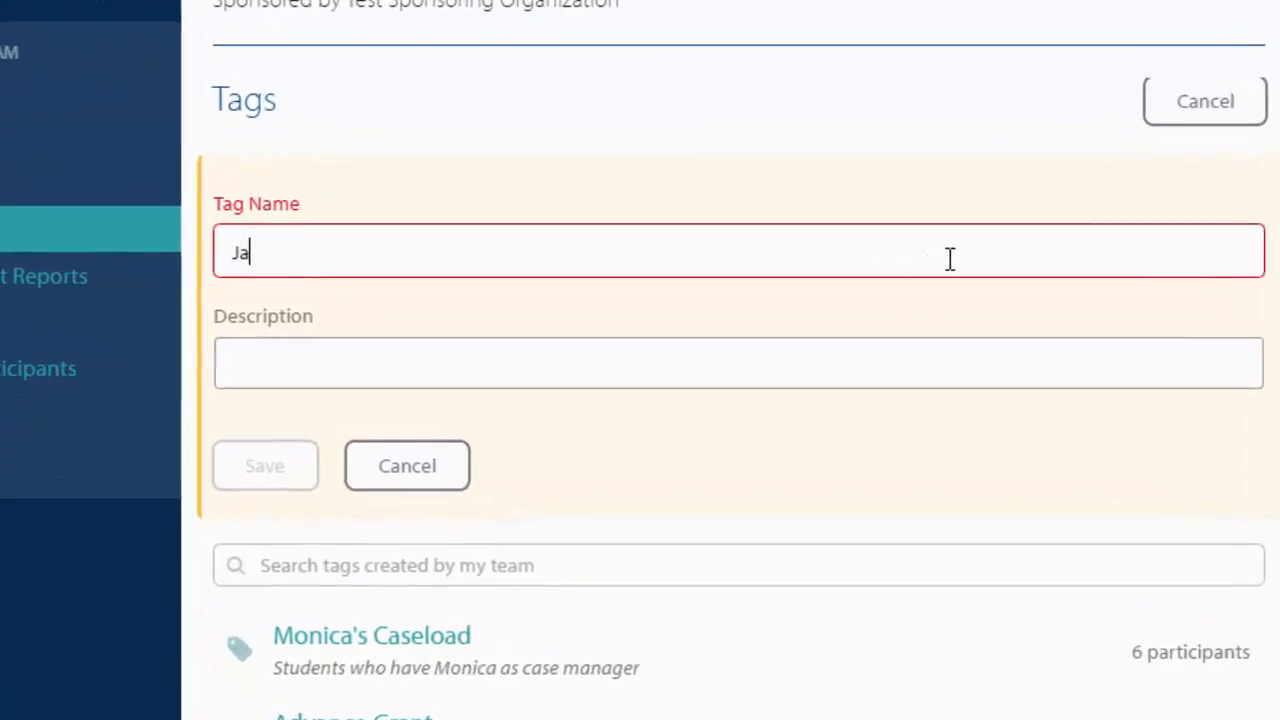
type(" Class")
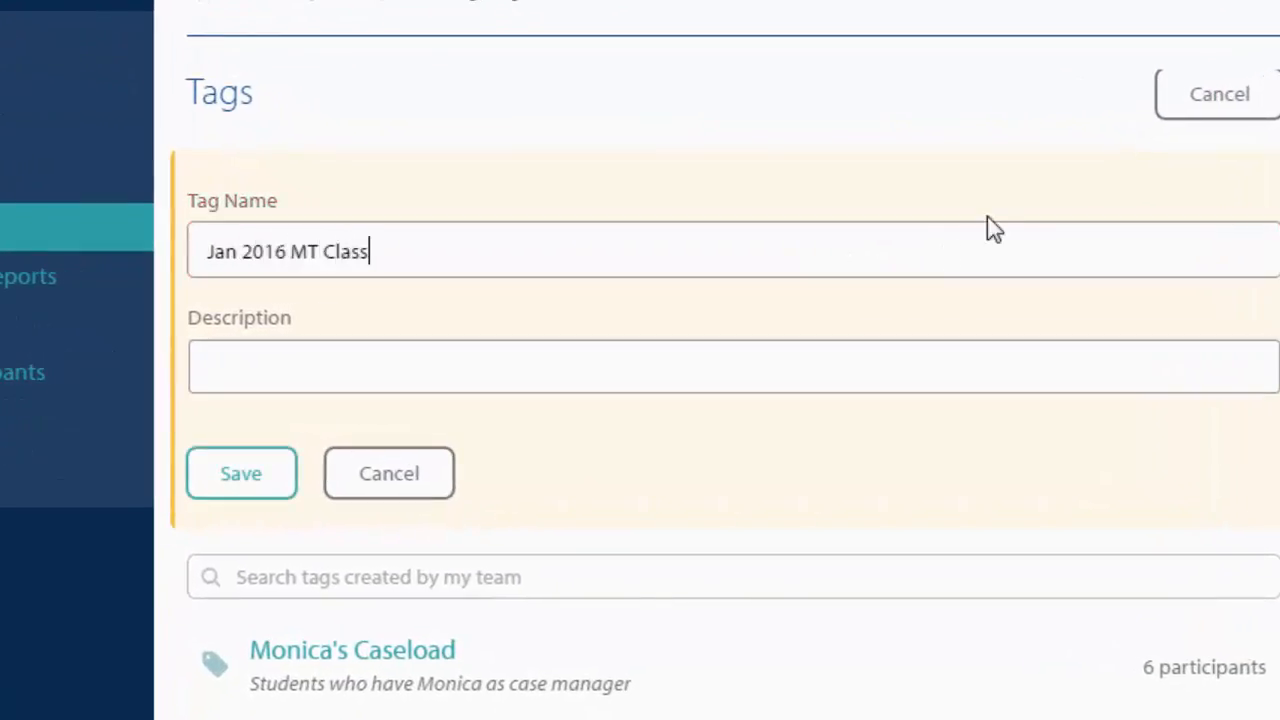
left_click(937, 369)
type("Students who enrolled ")
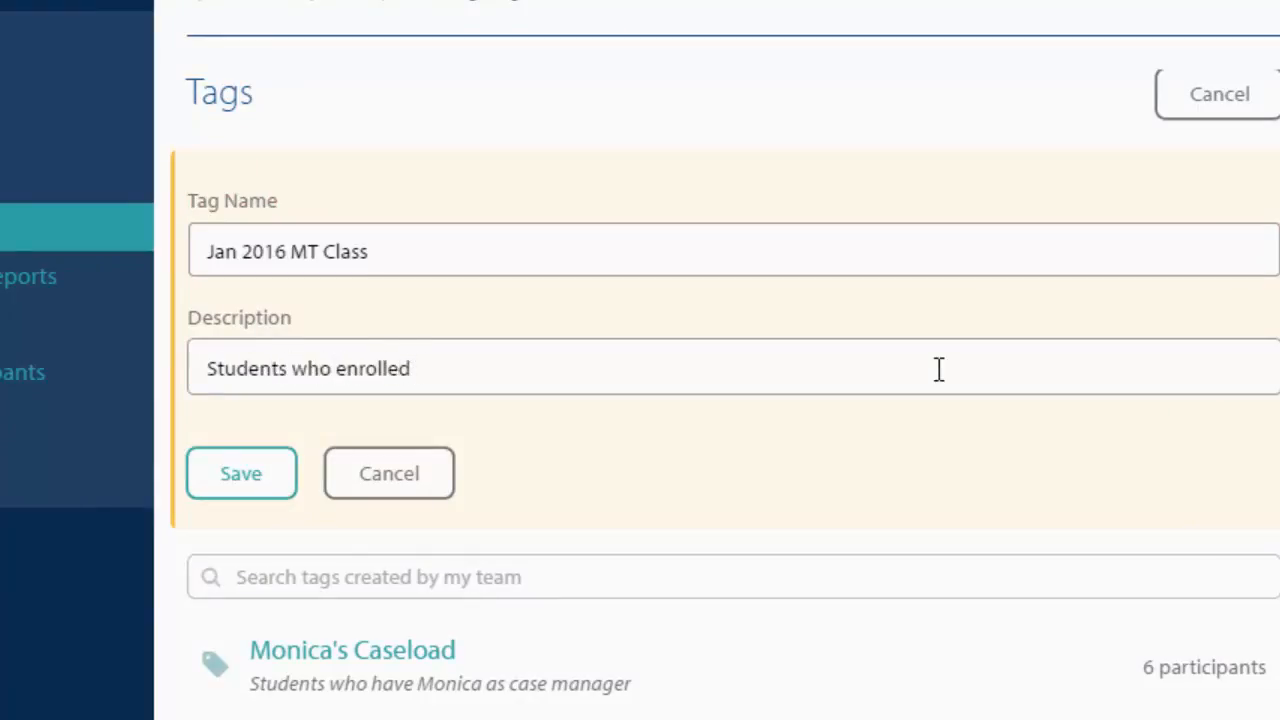
type("in January 2016 together")
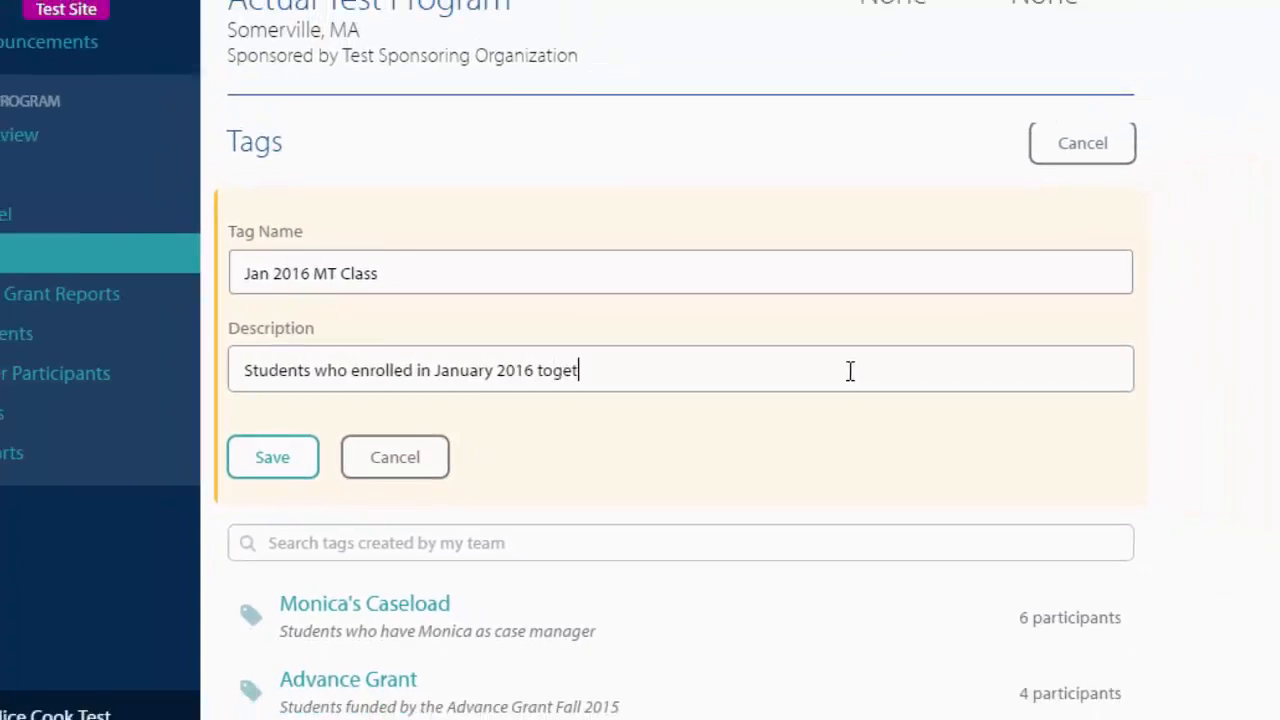
left_click(265, 482)
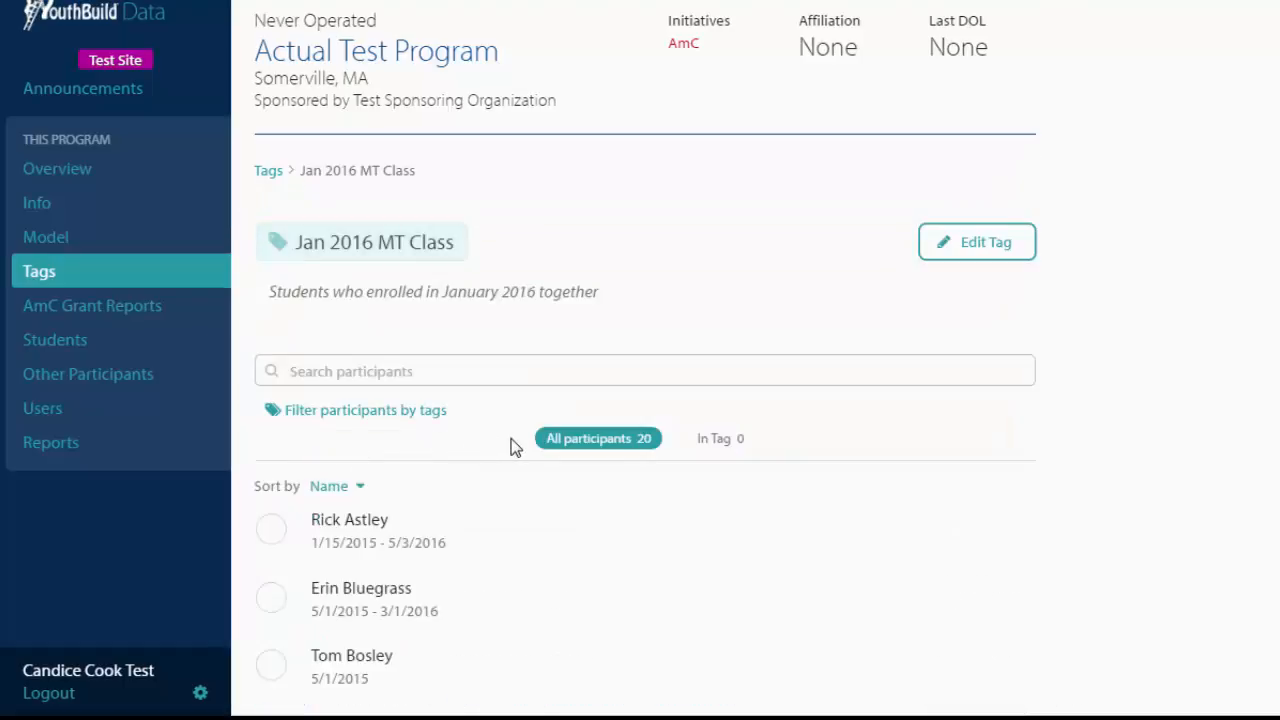
- Sort the tag's participant list by enrollment date
scroll(508, 446, "down", 1)
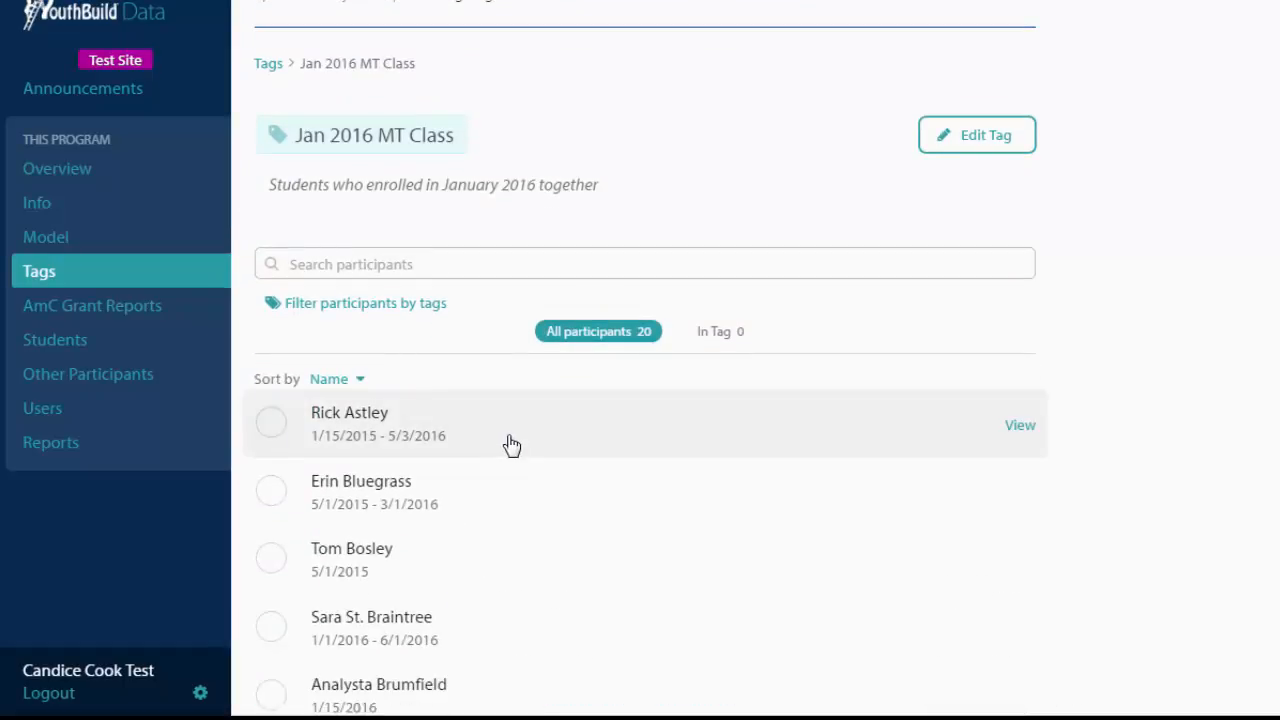
scroll(512, 445, "down", 1)
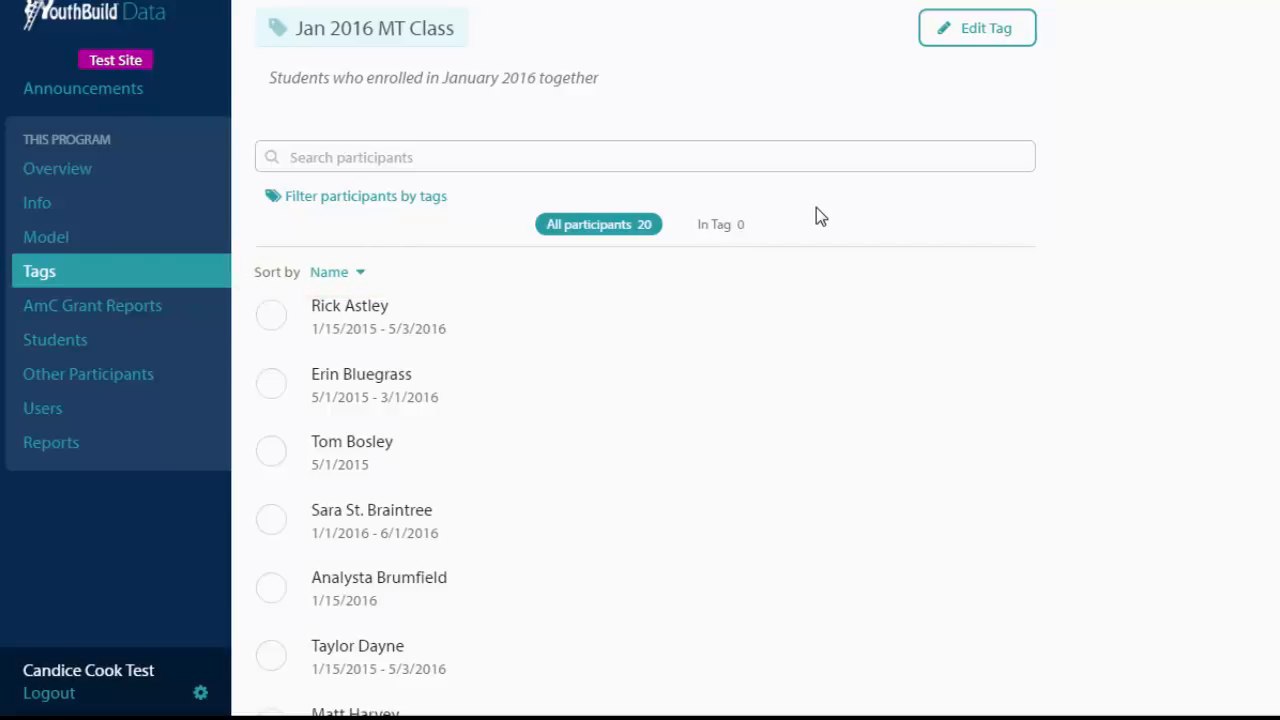
left_click(360, 272)
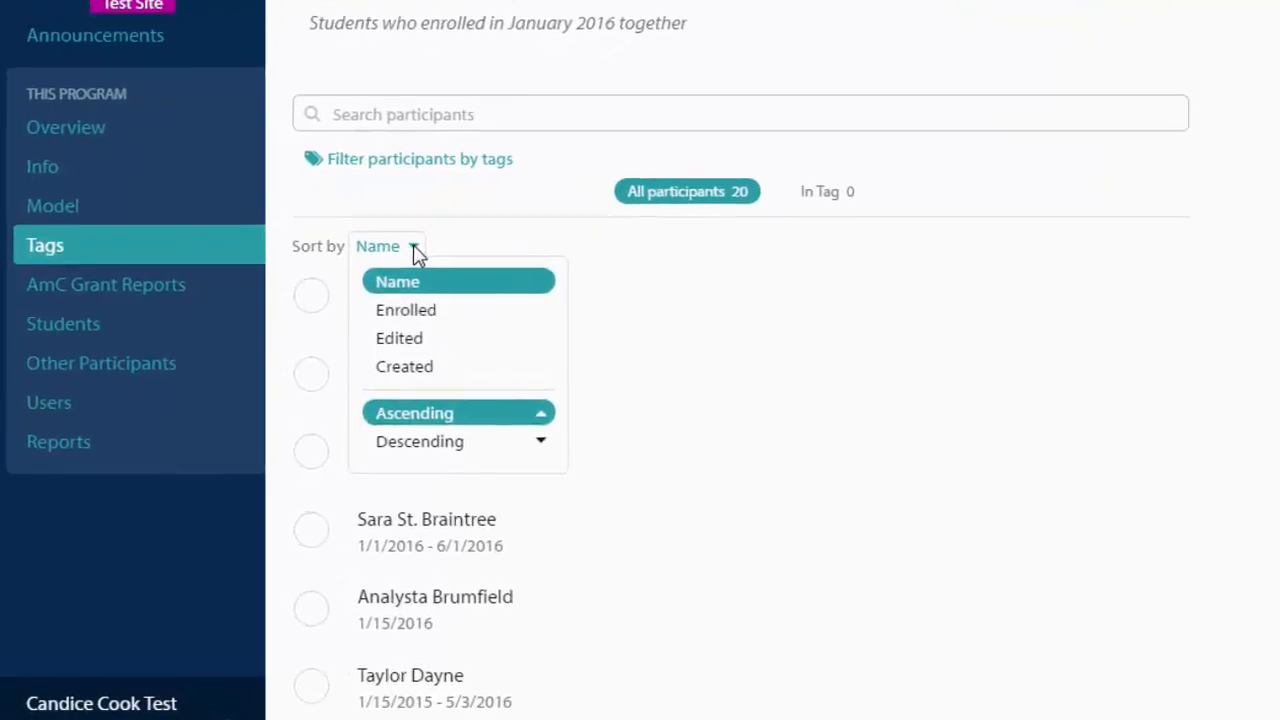
left_click(473, 312)
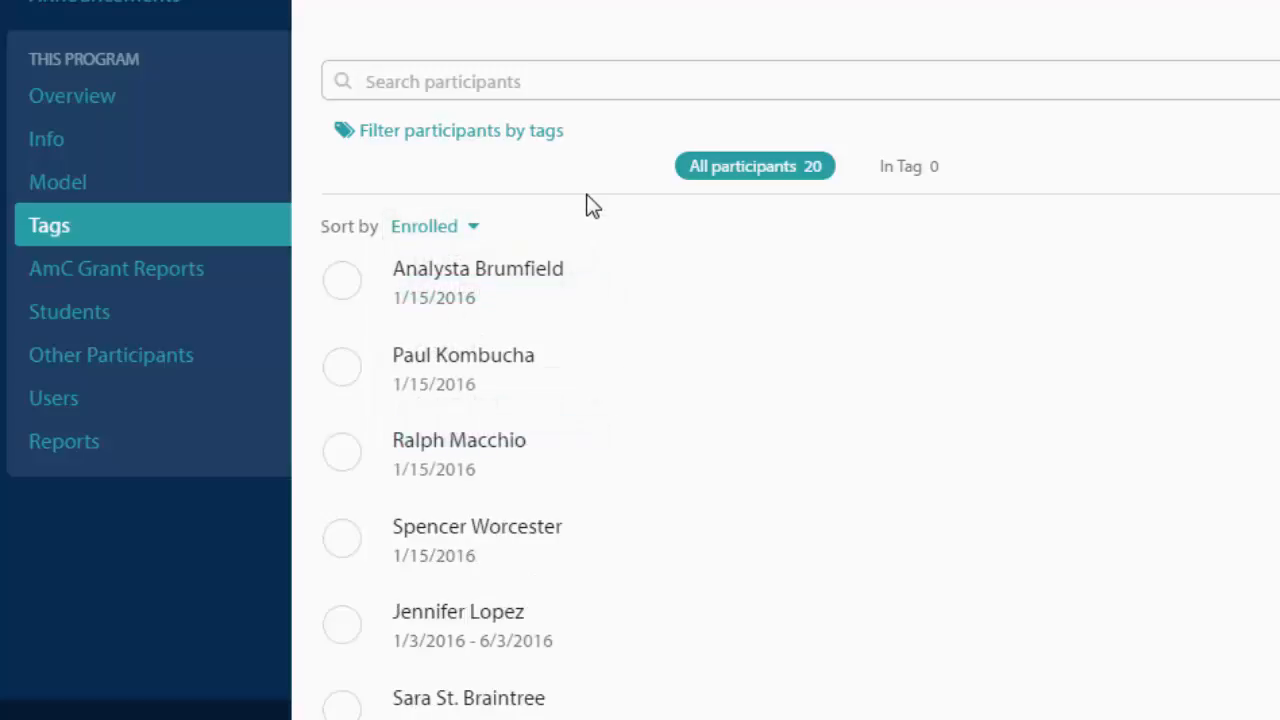
- Add the first six listed students, all enrolled in January 2016, to the Jan 2016 MT Class tag
left_click(343, 284)
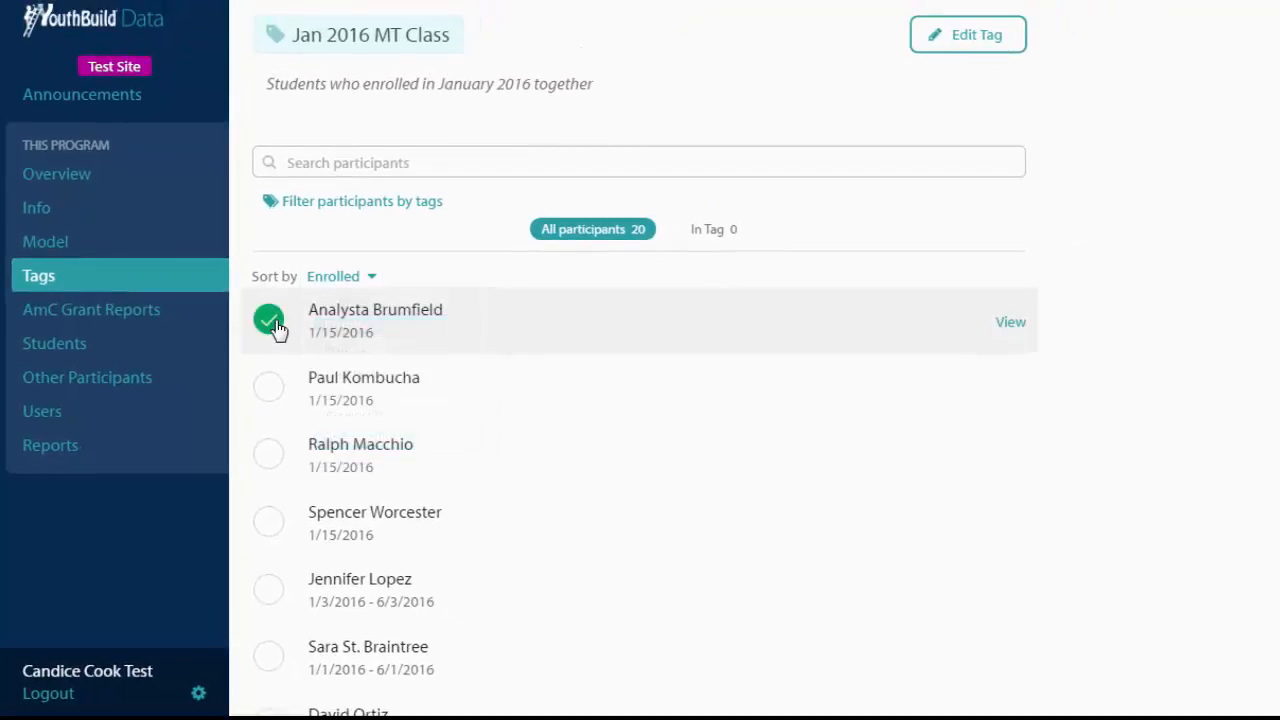
left_click(270, 394)
left_click(267, 464)
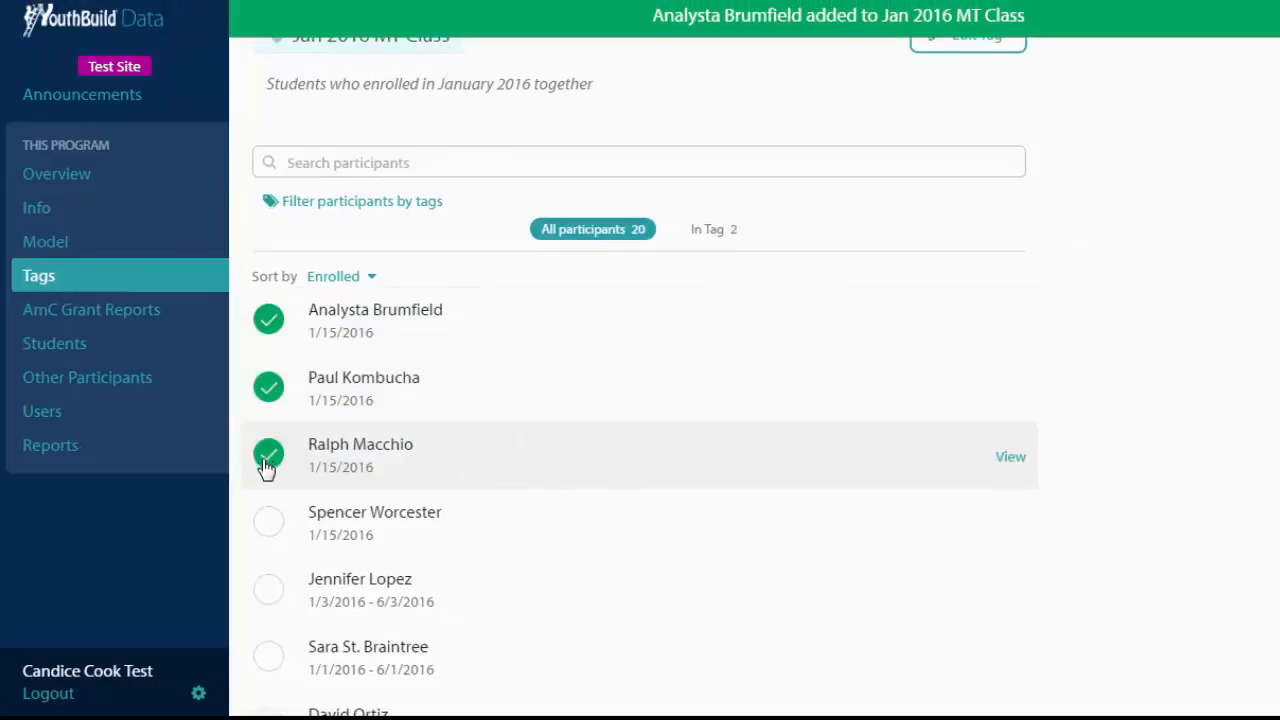
left_click(265, 527)
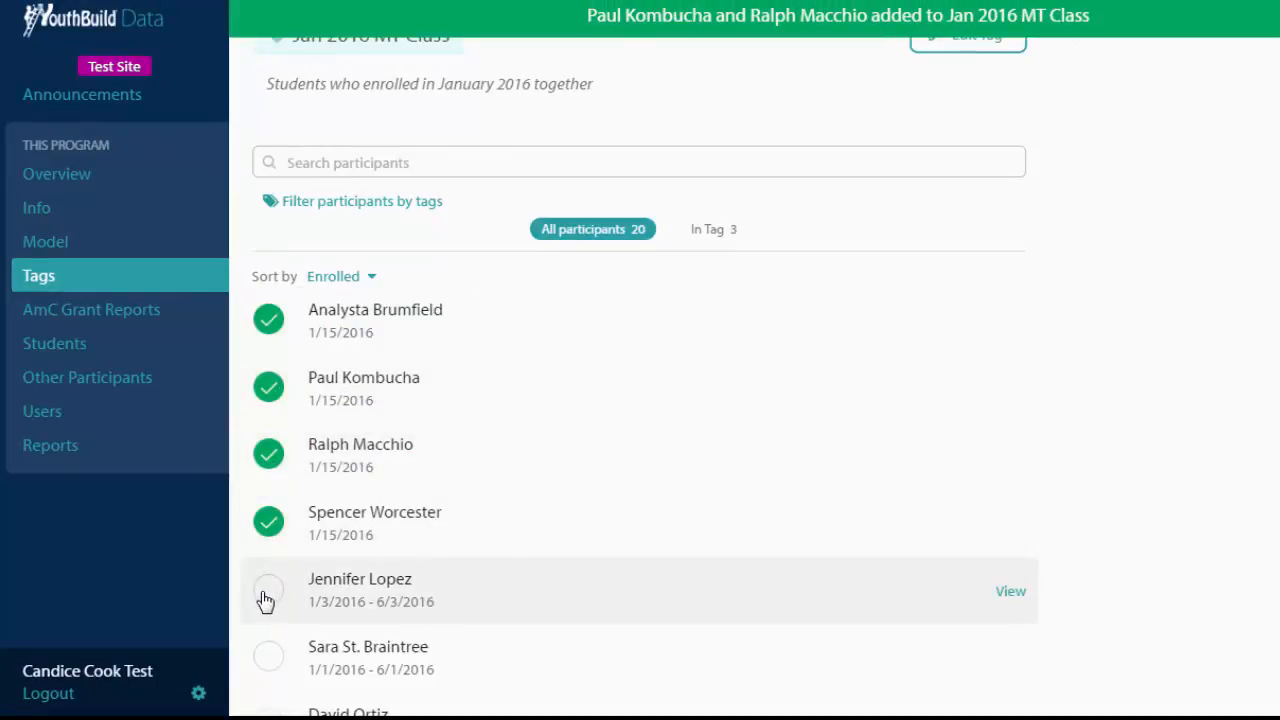
left_click(265, 600)
left_click(267, 656)
scroll(268, 650, "down", 1)
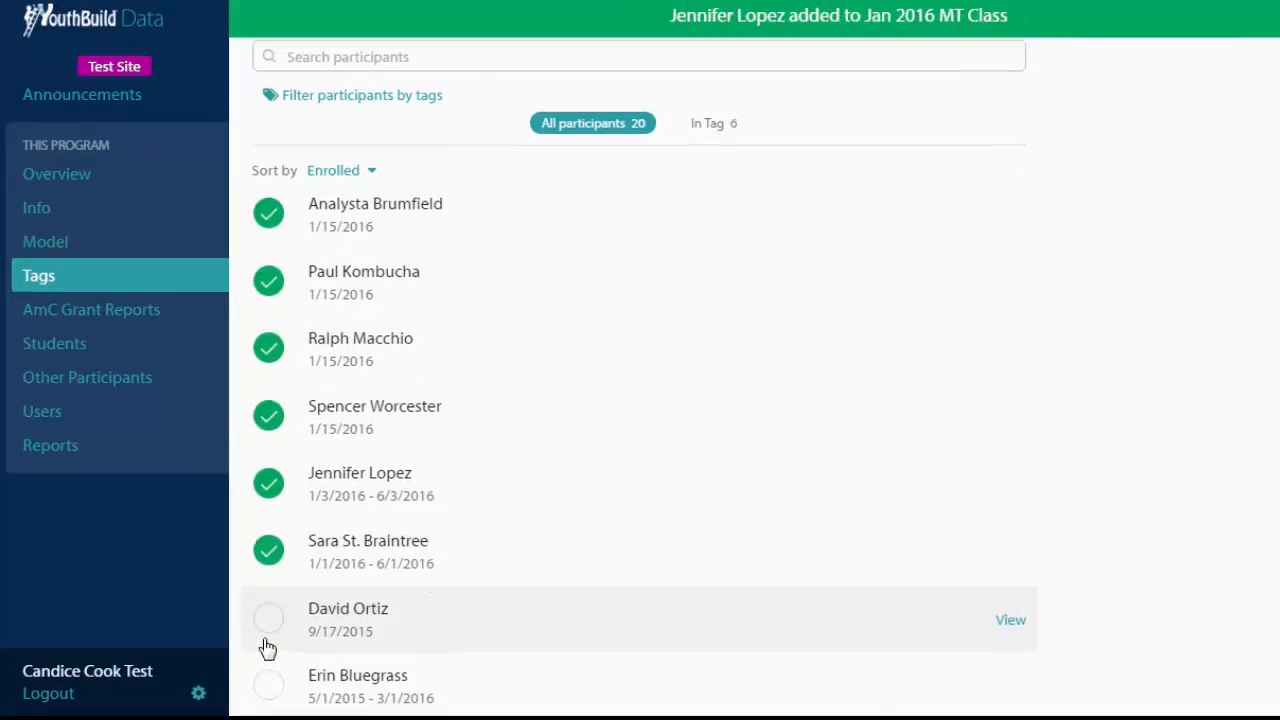
left_click(268, 635)
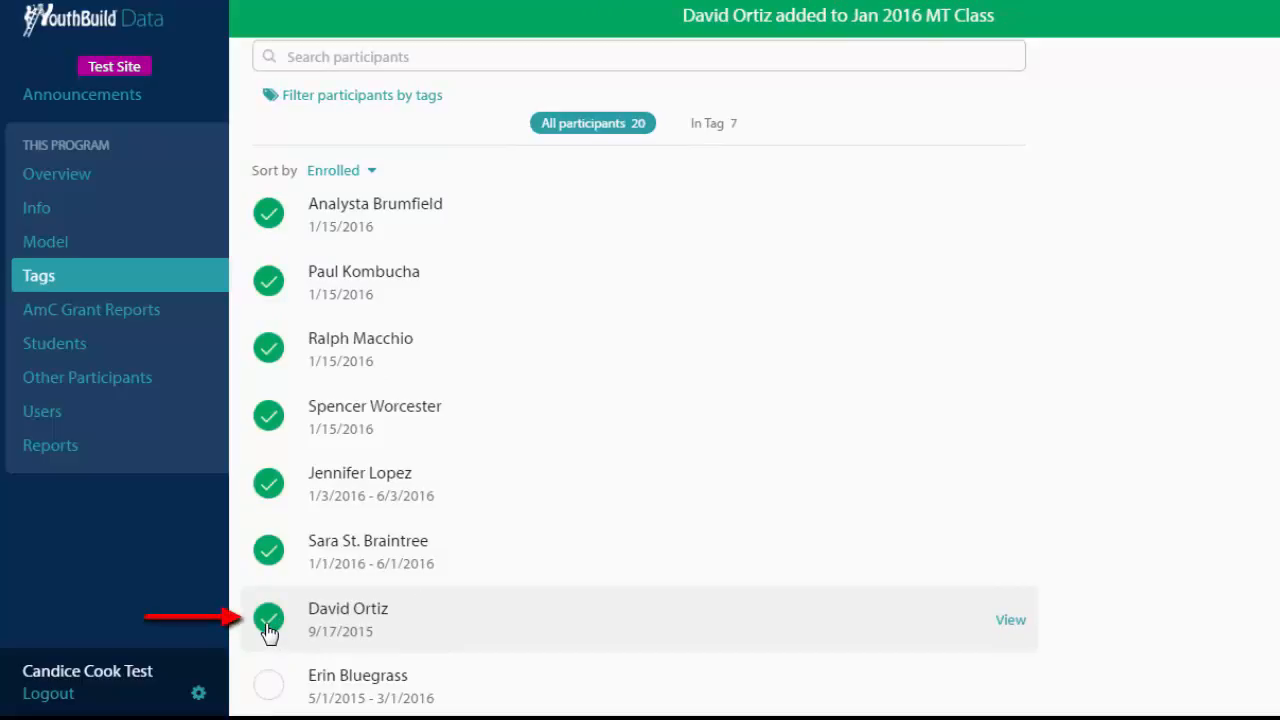
left_click(268, 630)
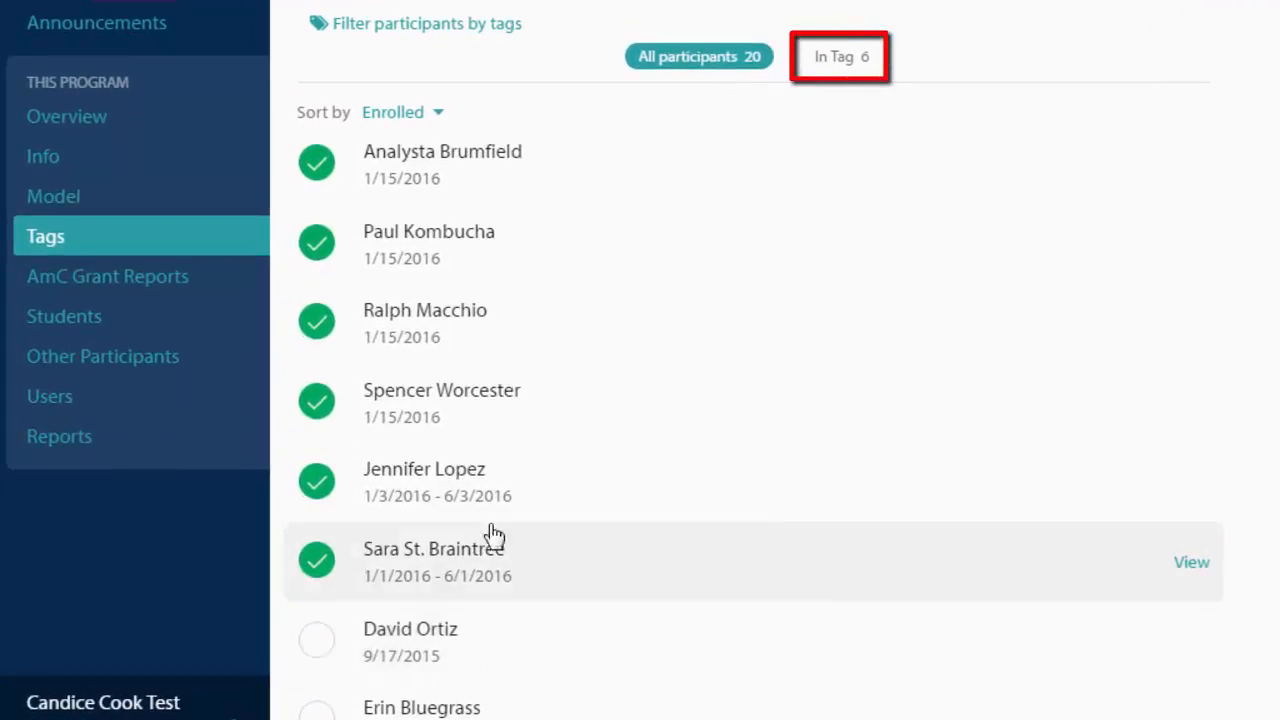
- Show only the participants in the tag, then return to the tags list
left_click(843, 57)
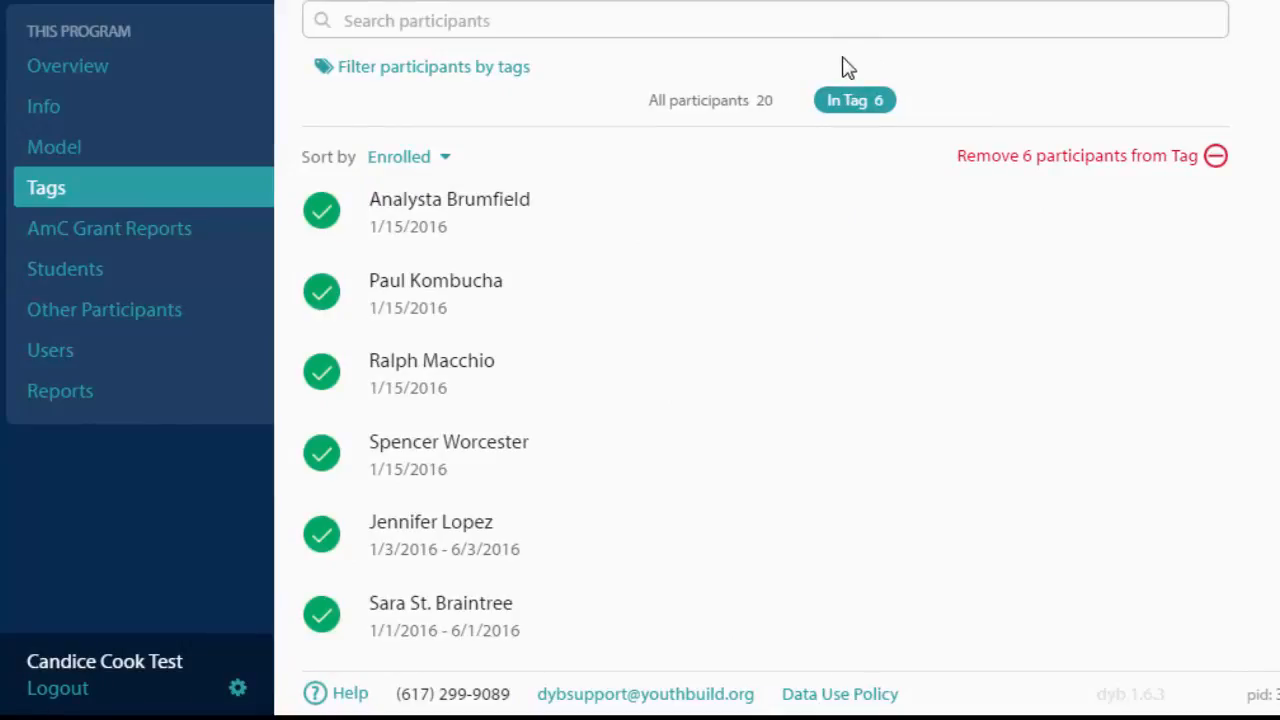
scroll(640, 30, "up", 3)
left_click(318, 37)
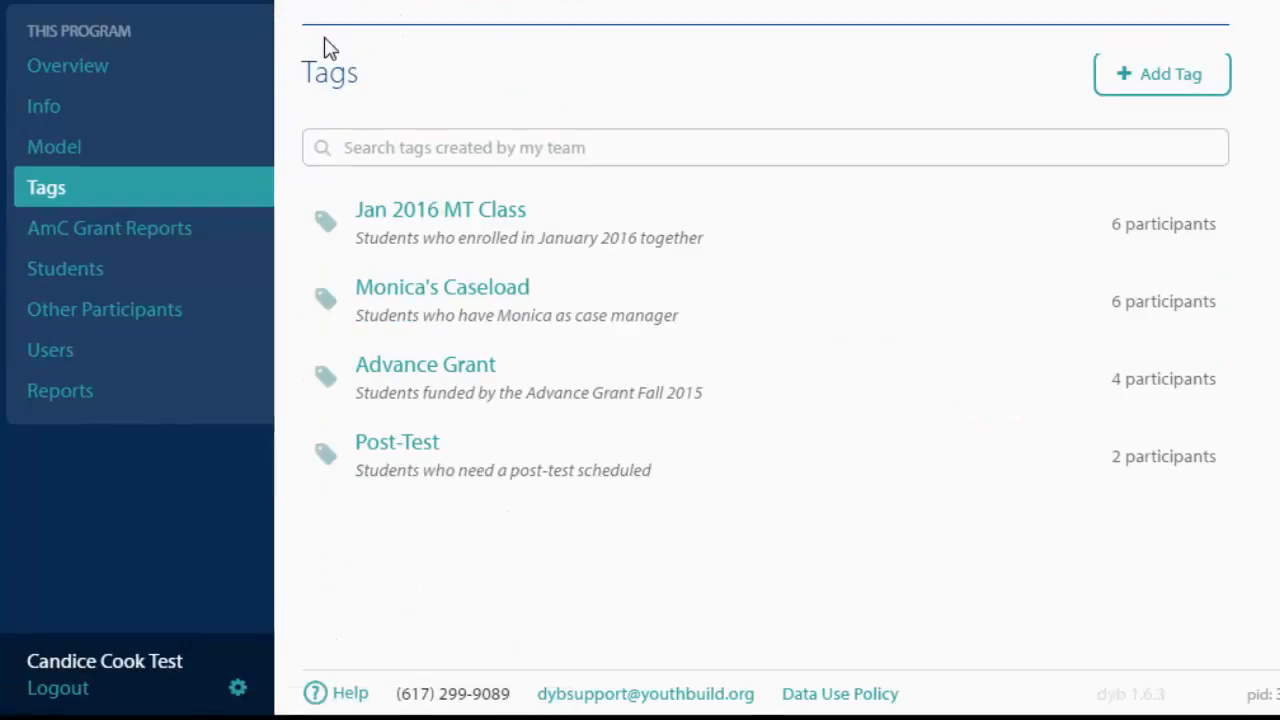
- Open the Monica's Caseload tag and its edit form, then cancel editing
left_click(494, 300)
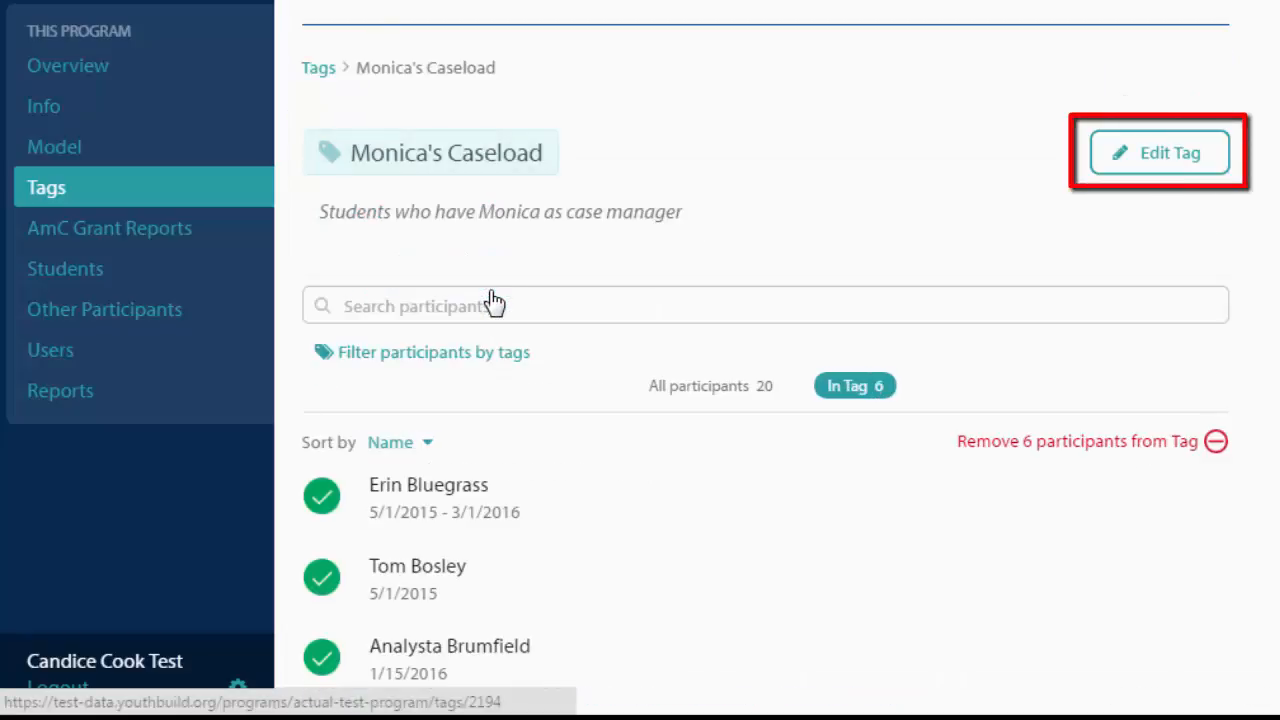
left_click(1108, 161)
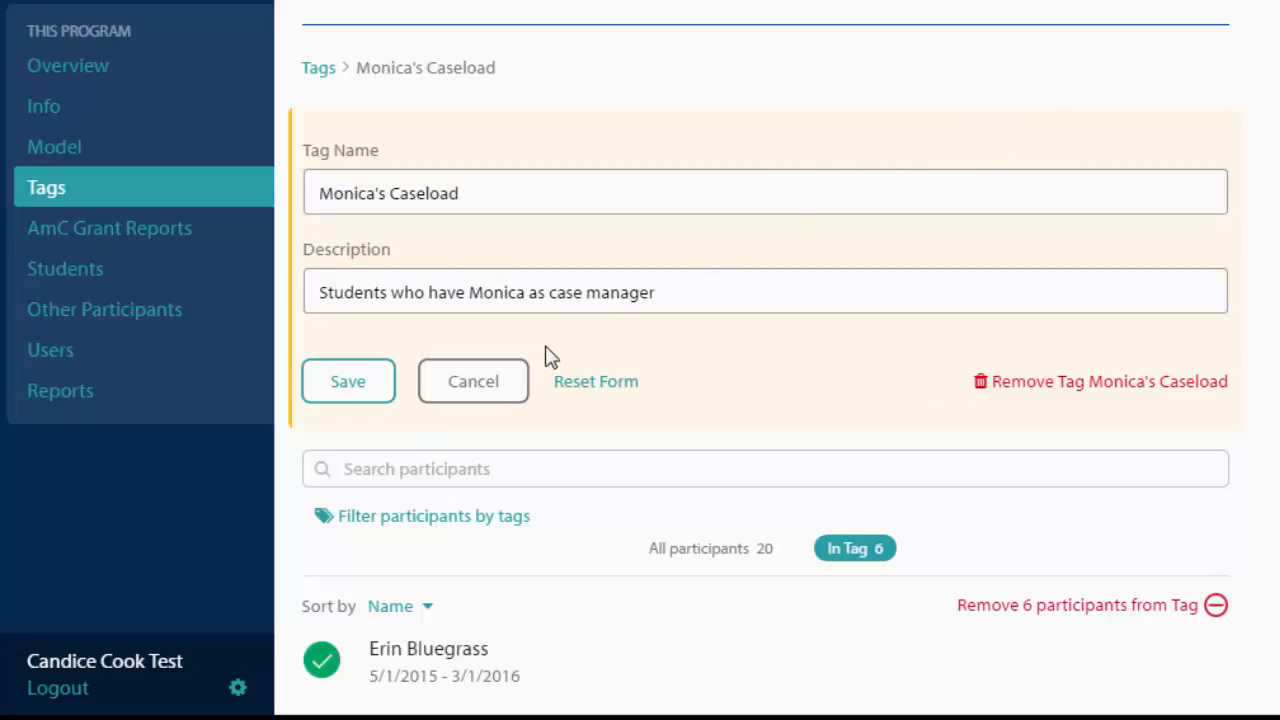
left_click(491, 396)
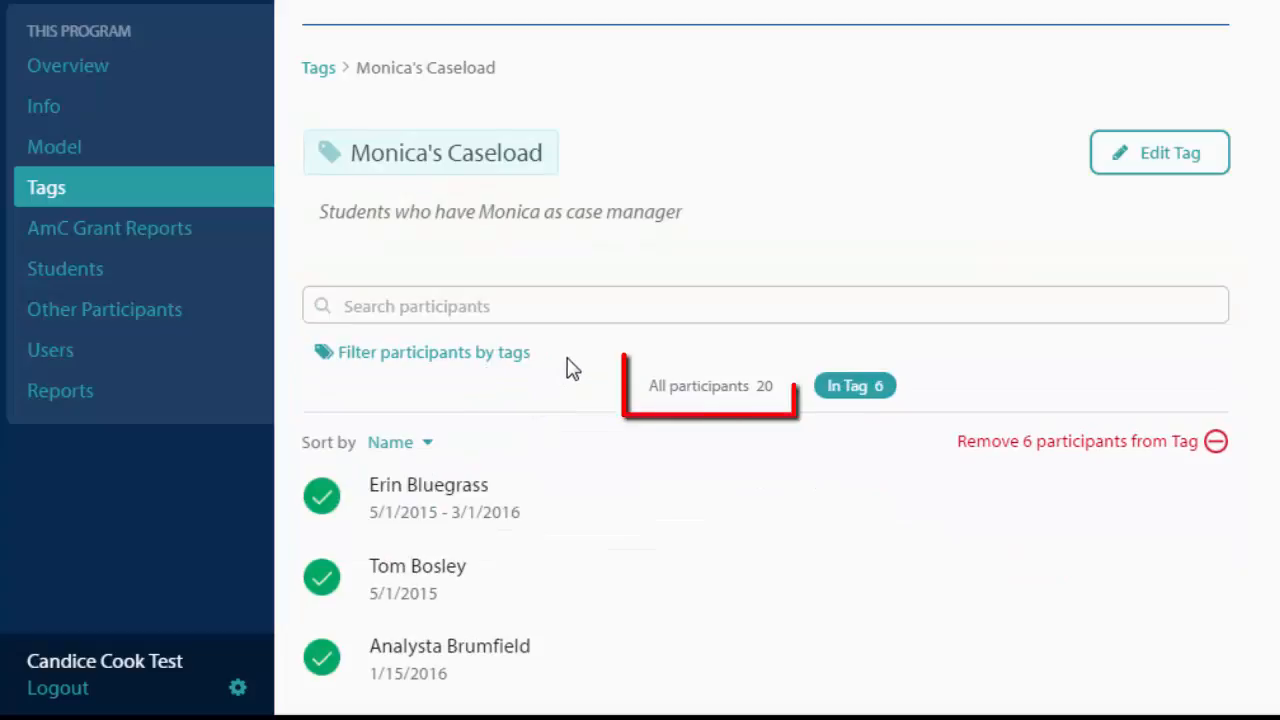
- Show all participants of the Monica's Caseload tag, then open the Students list
left_click(702, 393)
scroll(700, 394, "down", 2)
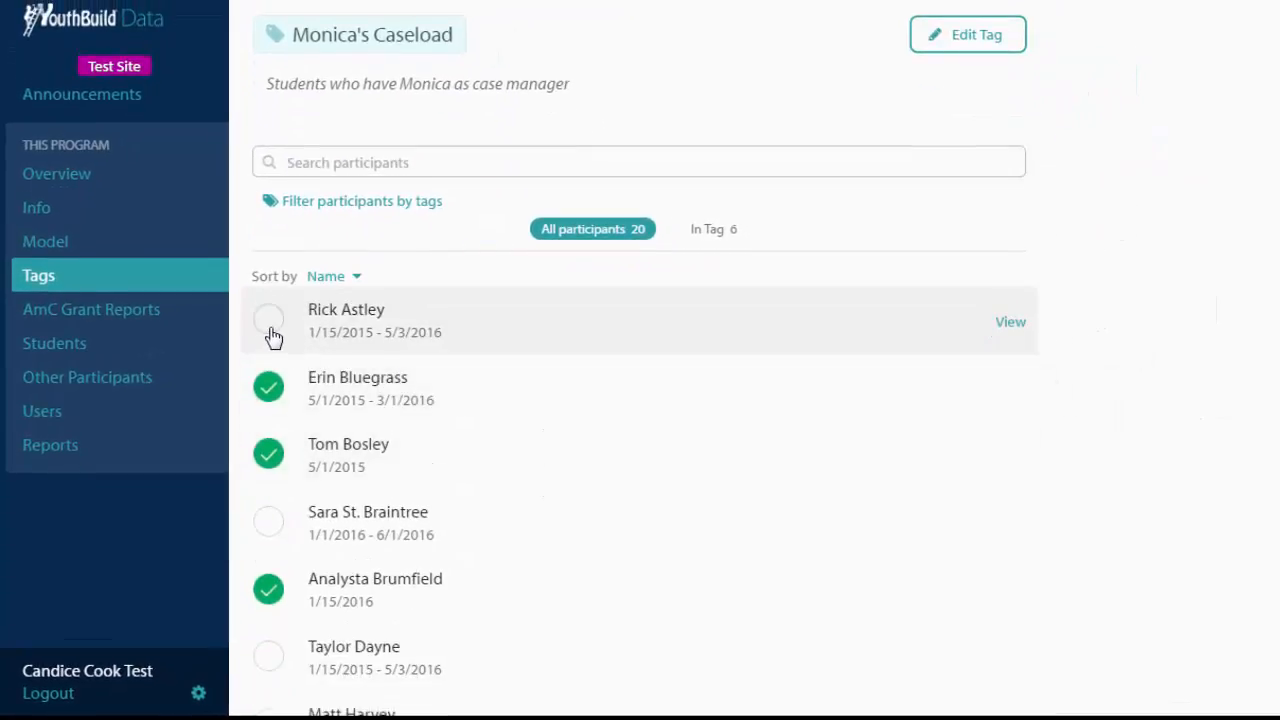
left_click(270, 322)
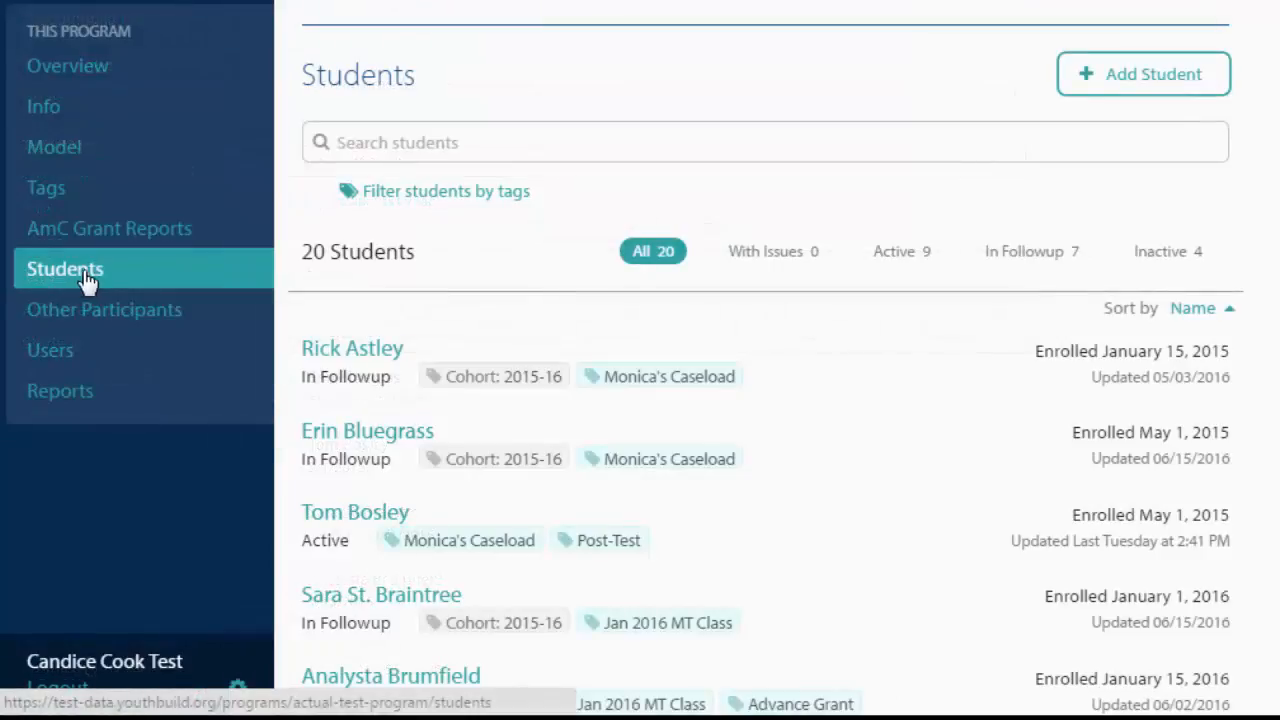
- Show only active students and filter the list by the Jan 2016 MT Class tag
left_click(893, 256)
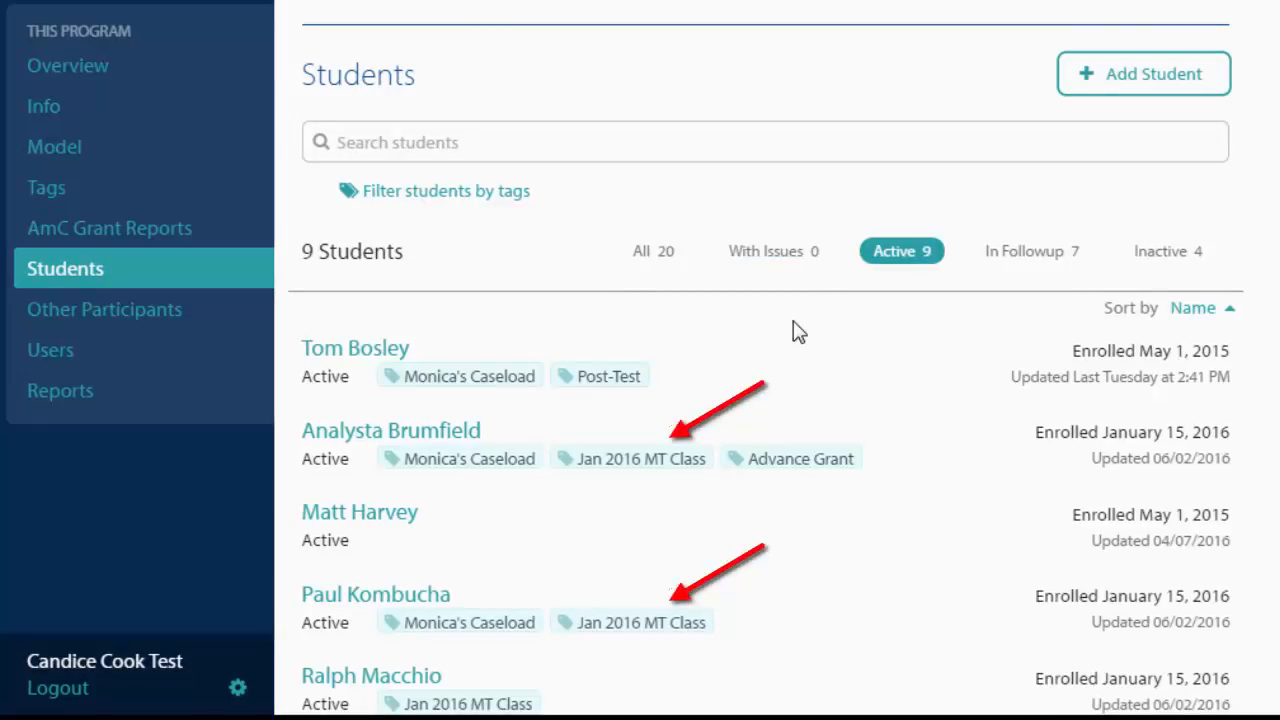
left_click(665, 459)
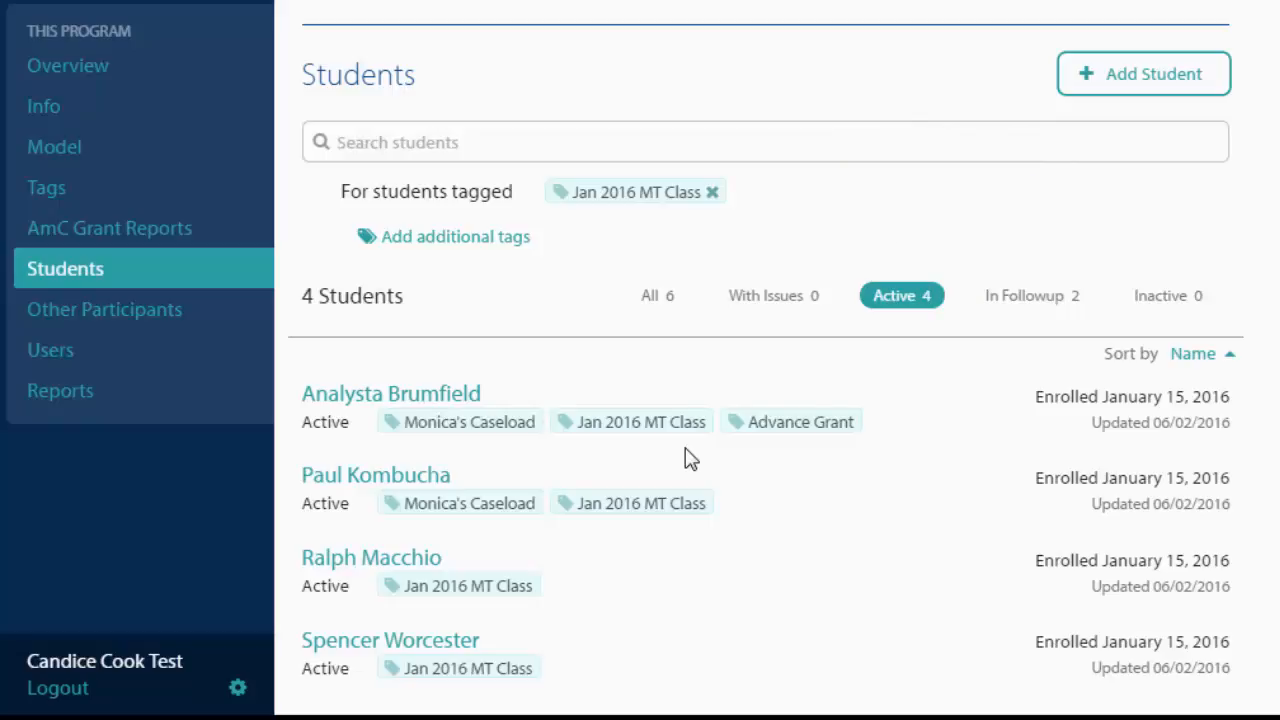
scroll(690, 459, "down", 1)
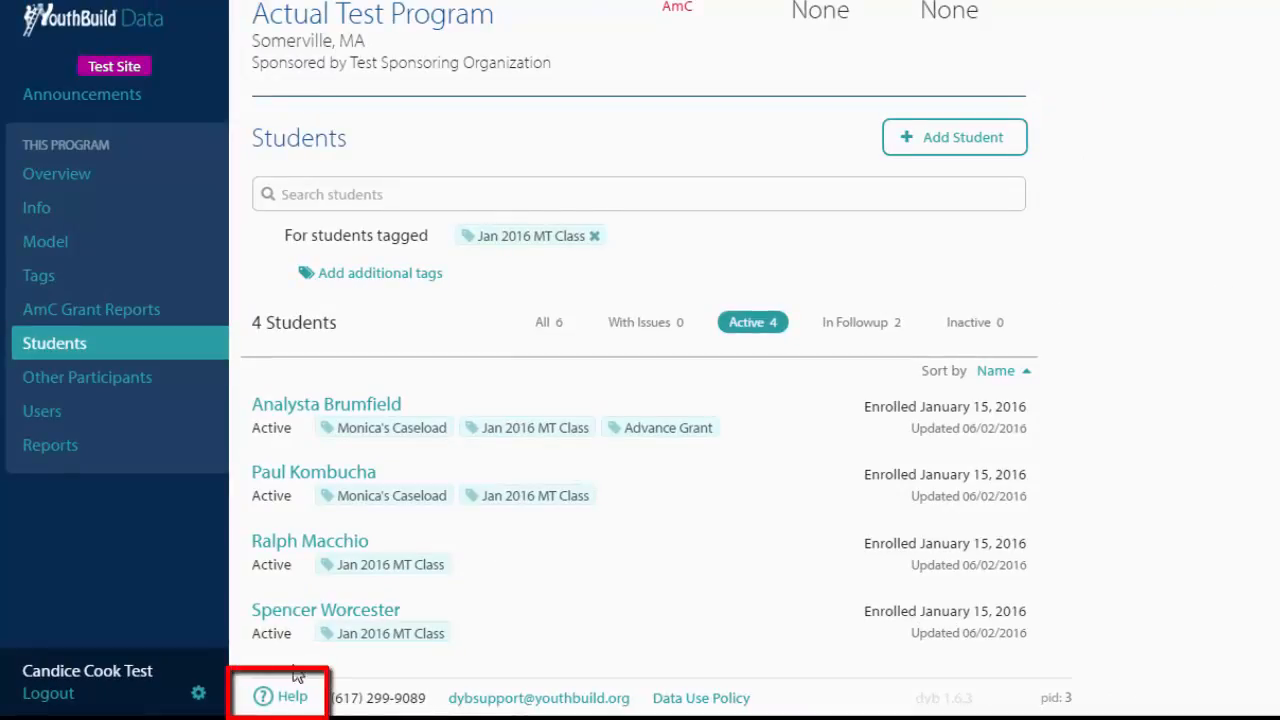
- Open Help and read the knowledge base article on making your own tags
left_click(288, 698)
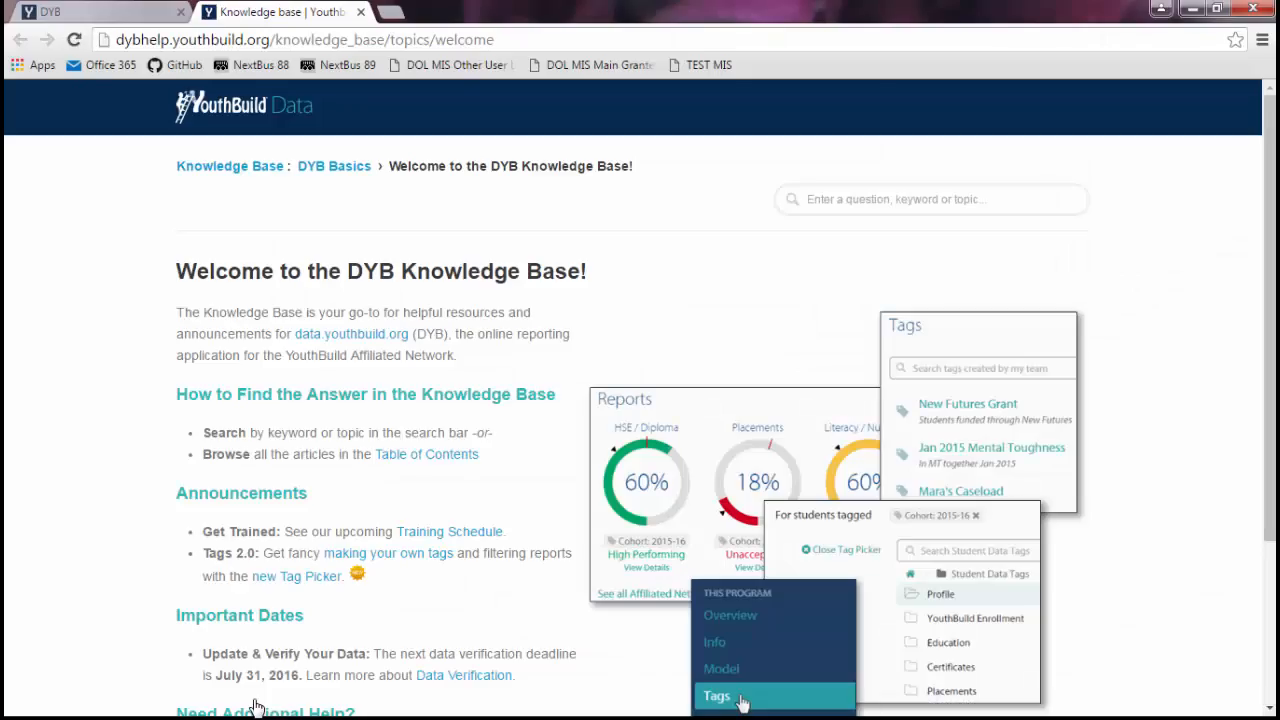
left_click(398, 558)
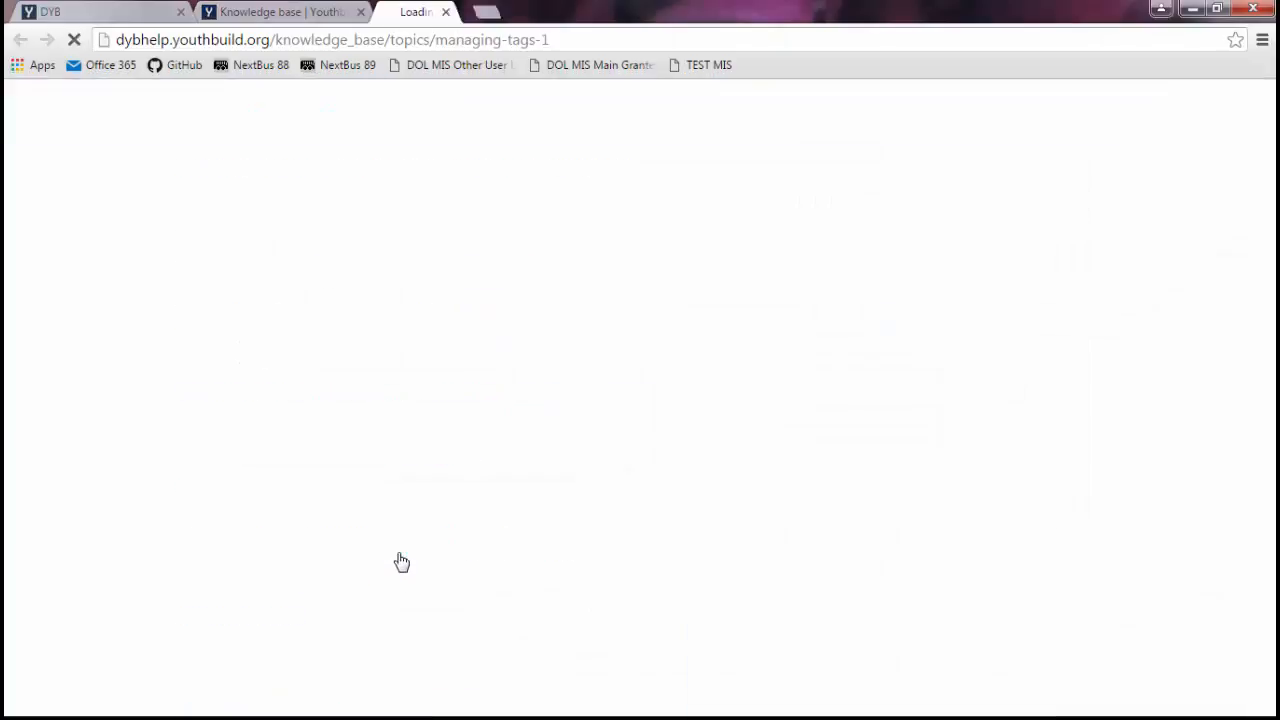
scroll(638, 475, "down", 3)
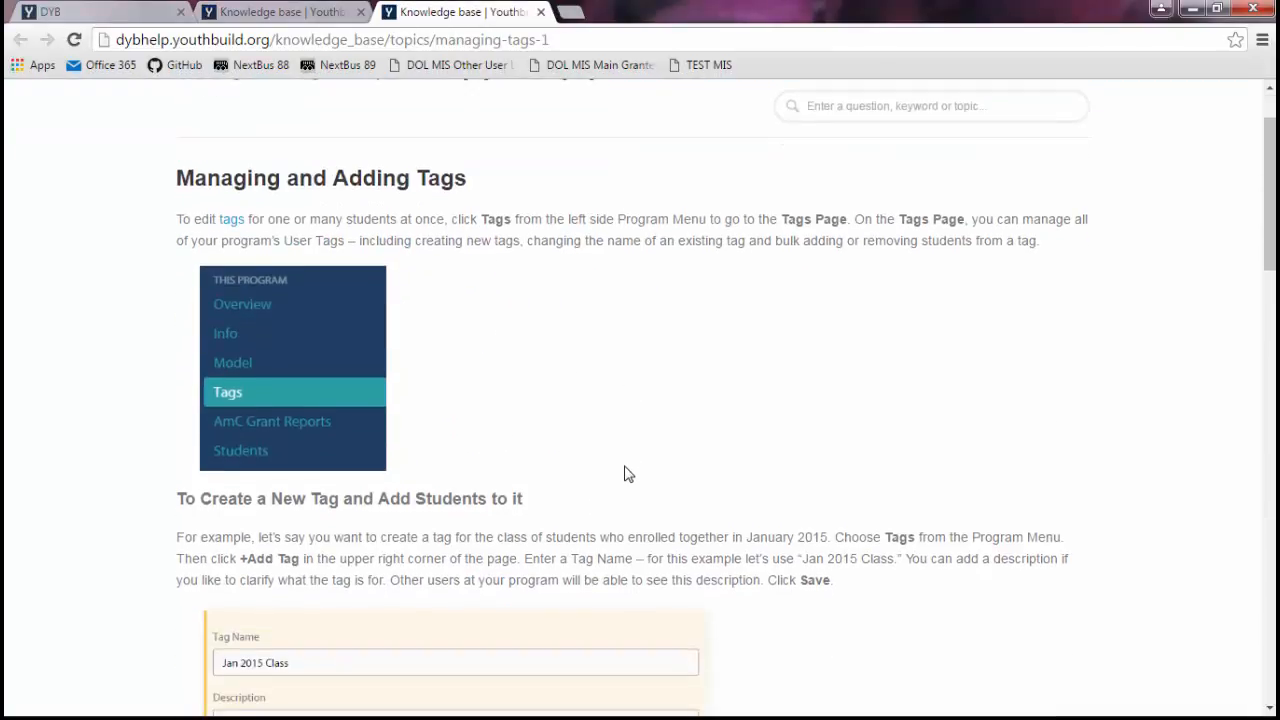